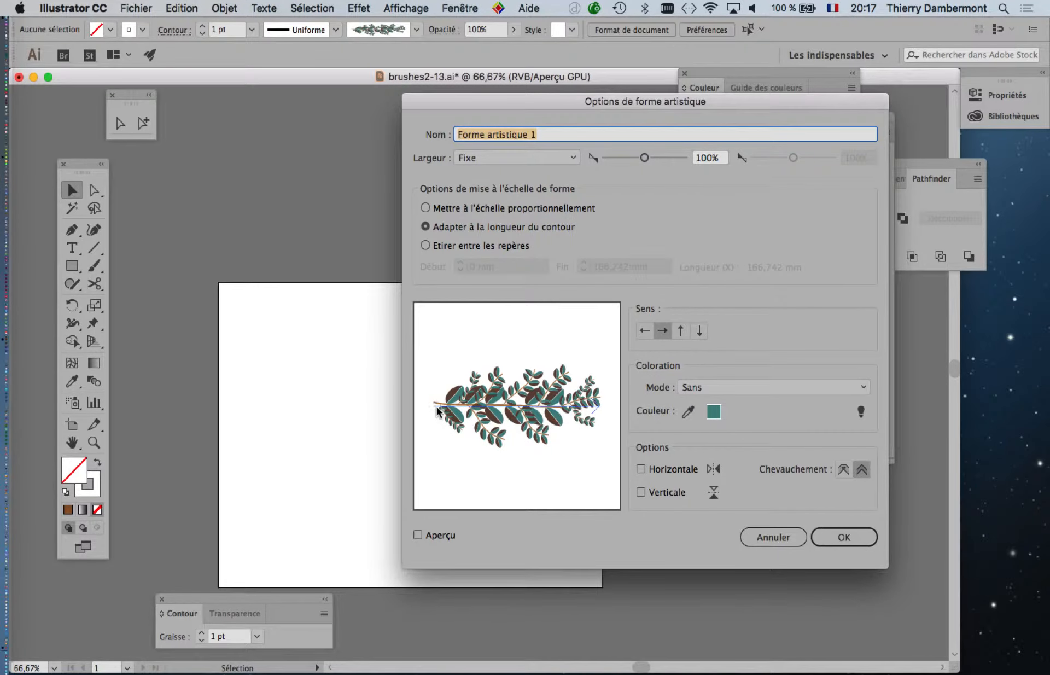
Dismiss the art brush options and place the artwork of the leafy branch brush on the artboard.
{"action": "left_click", "coordinate": [755, 537]}
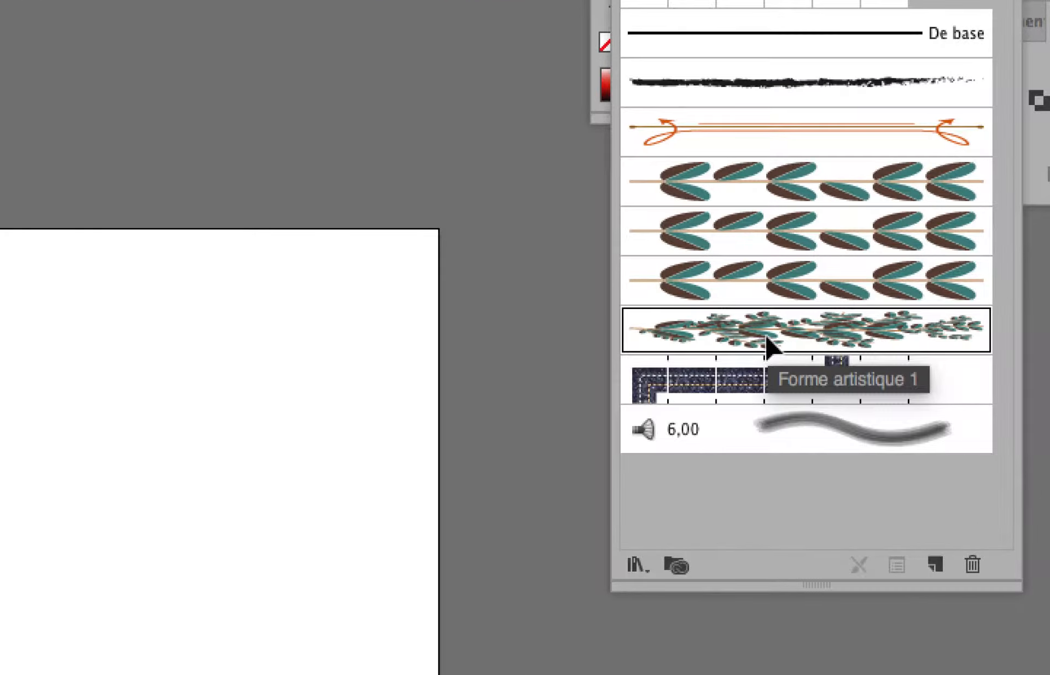
{"action": "left_click_drag", "start_coordinate": [766, 337], "coordinate": [503, 388]}
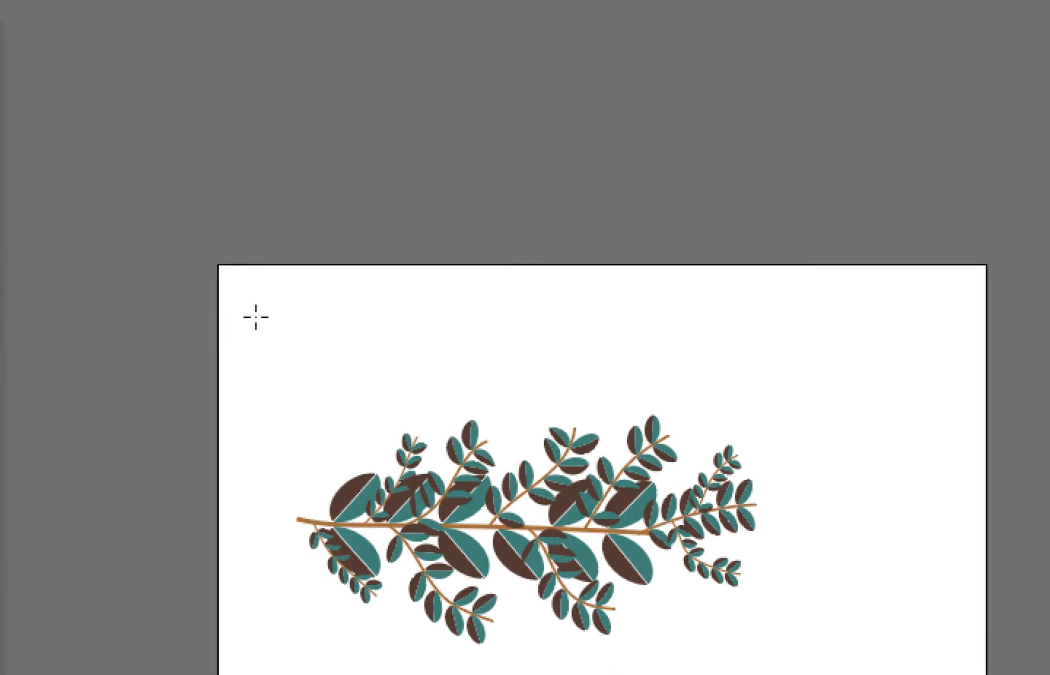
Draw a rectangle around the leafy branch and align its left edge exactly with the base of the stem.
{"action": "left_click_drag", "start_coordinate": [495, 358], "coordinate": [563, 429]}
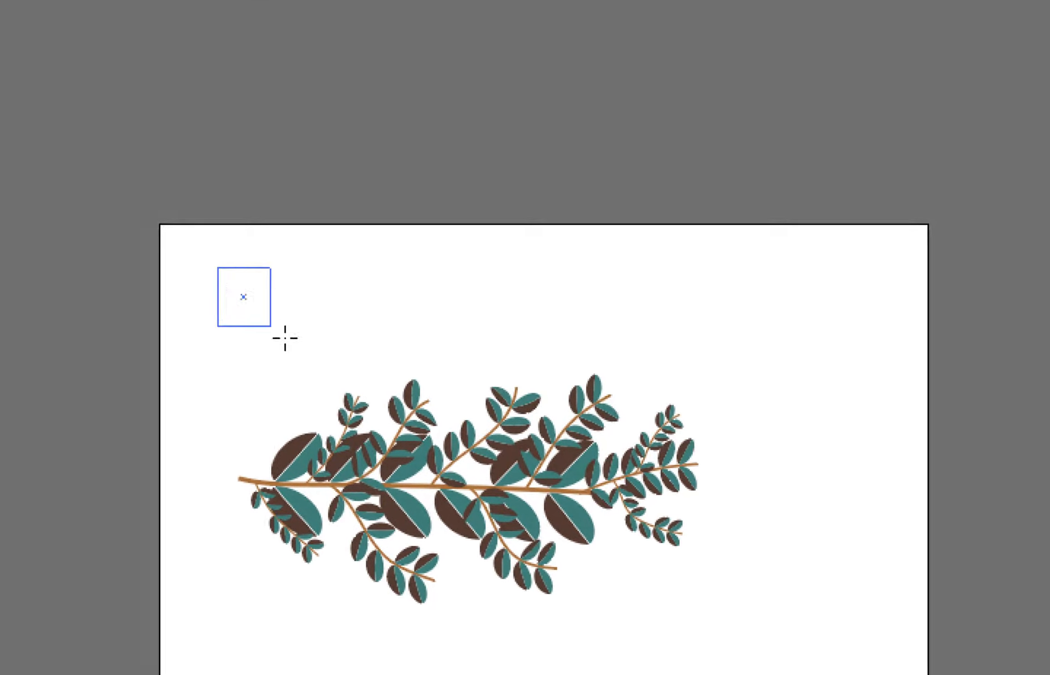
{"action": "left_click_drag", "start_coordinate": [285, 338], "coordinate": [715, 674]}
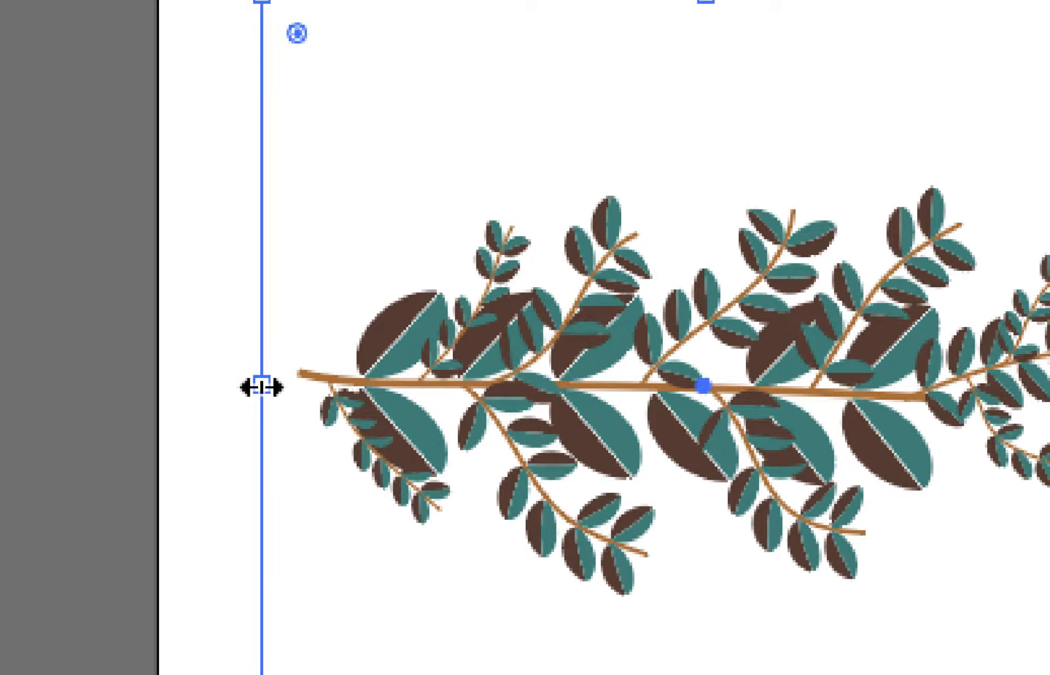
{"action": "left_click_drag", "start_coordinate": [146, 270], "coordinate": [144, 271]}
{"action": "left_click_drag", "start_coordinate": [261, 388], "coordinate": [271, 389]}
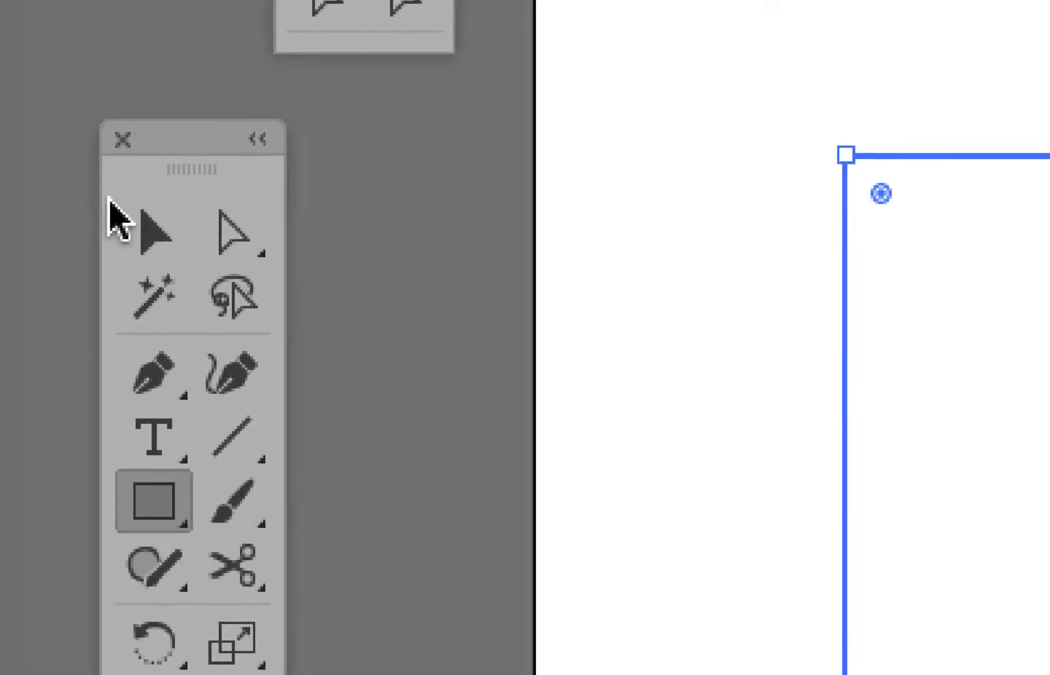
{"action": "left_click", "coordinate": [154, 236]}
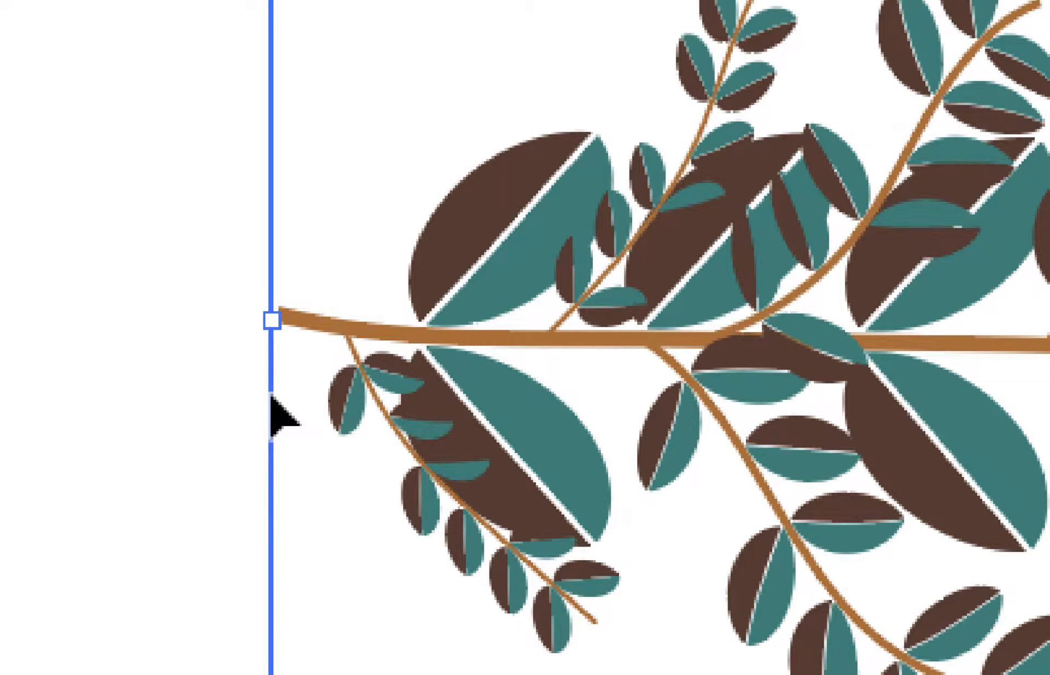
{"action": "left_click_drag", "start_coordinate": [271, 394], "coordinate": [274, 390]}
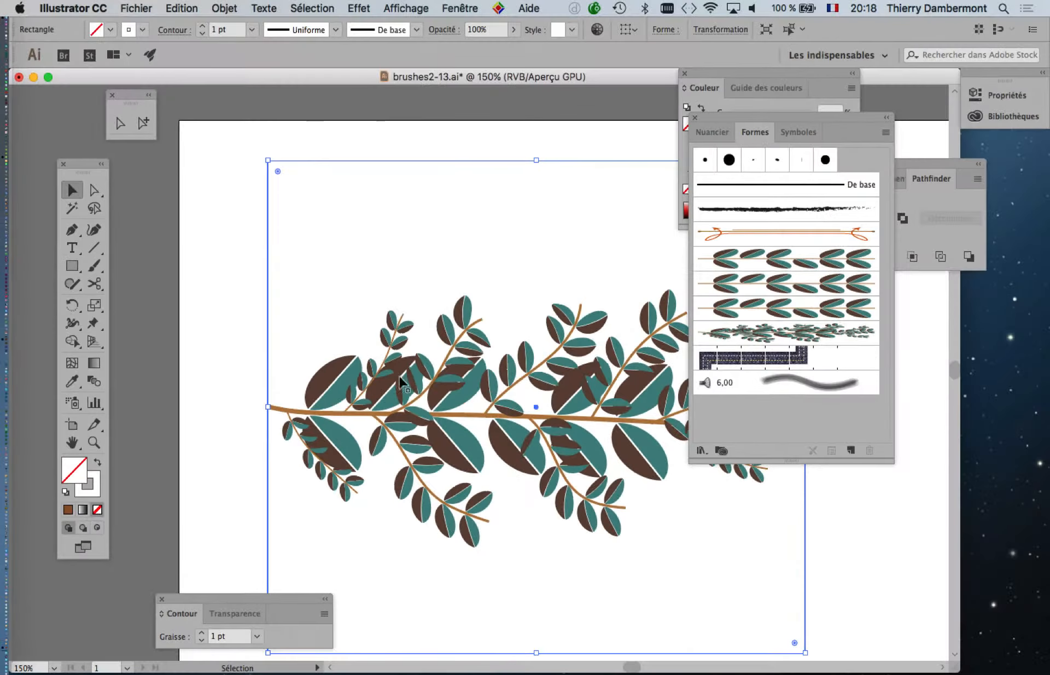
Reduce the rectangle's height to fit the foliage and shift it vertically so its left midpoint meets the stem's base.
{"action": "scroll", "coordinate": [496, 414], "scroll_direction": "down", "scroll_amount": 1}
{"action": "left_click_drag", "start_coordinate": [499, 416], "coordinate": [319, 366]}
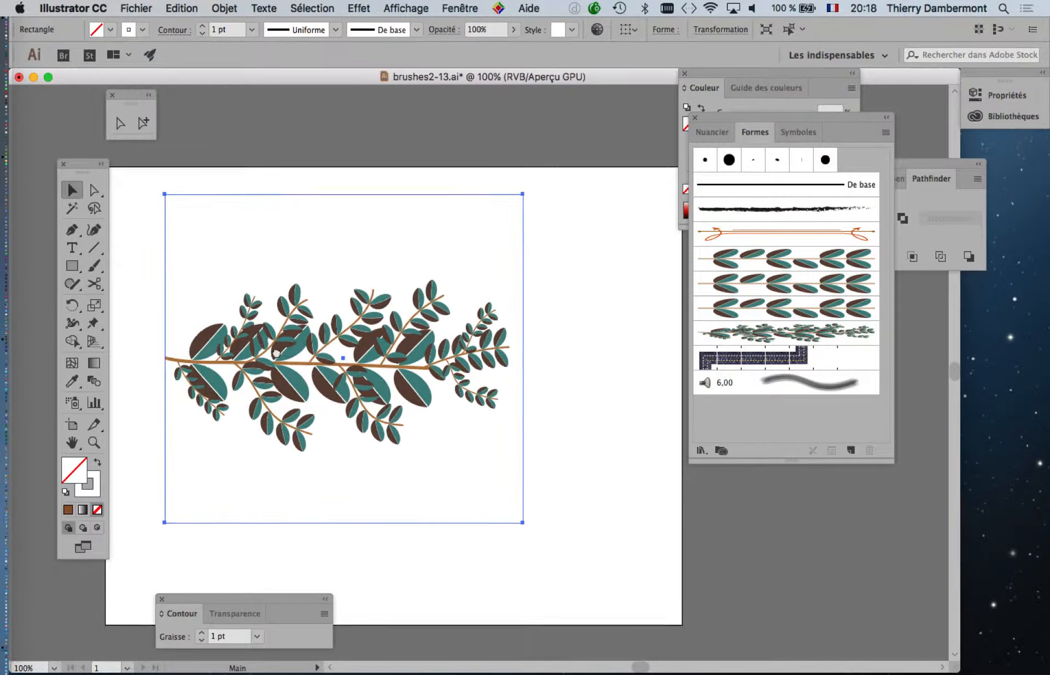
{"action": "left_click_drag", "start_coordinate": [524, 191], "coordinate": [523, 270]}
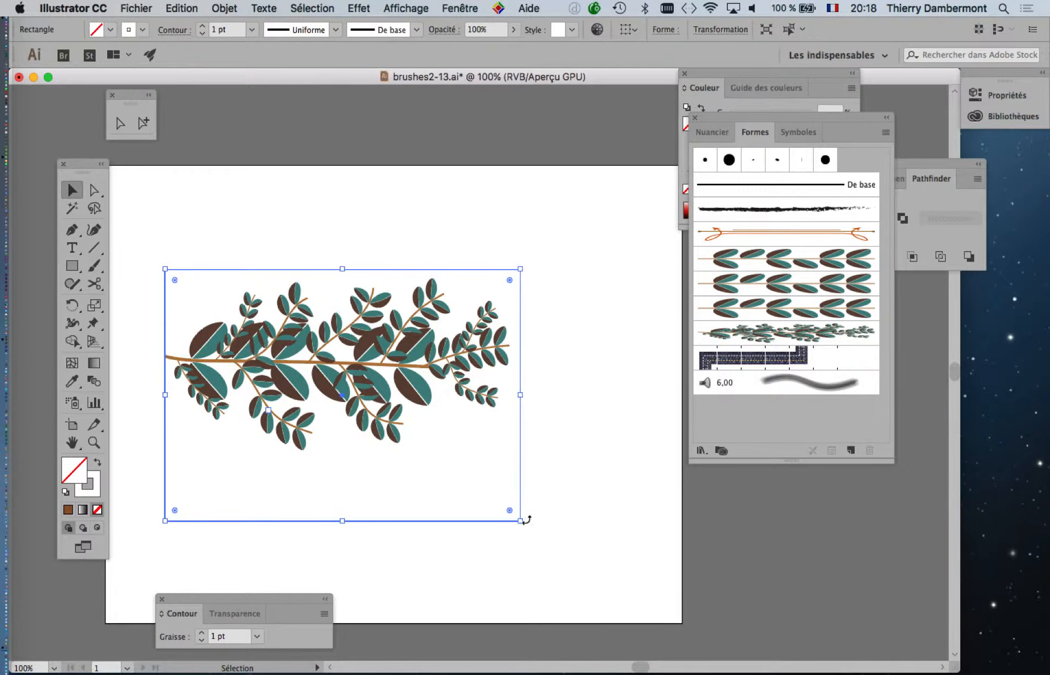
{"action": "left_click_drag", "start_coordinate": [521, 521], "coordinate": [515, 458]}
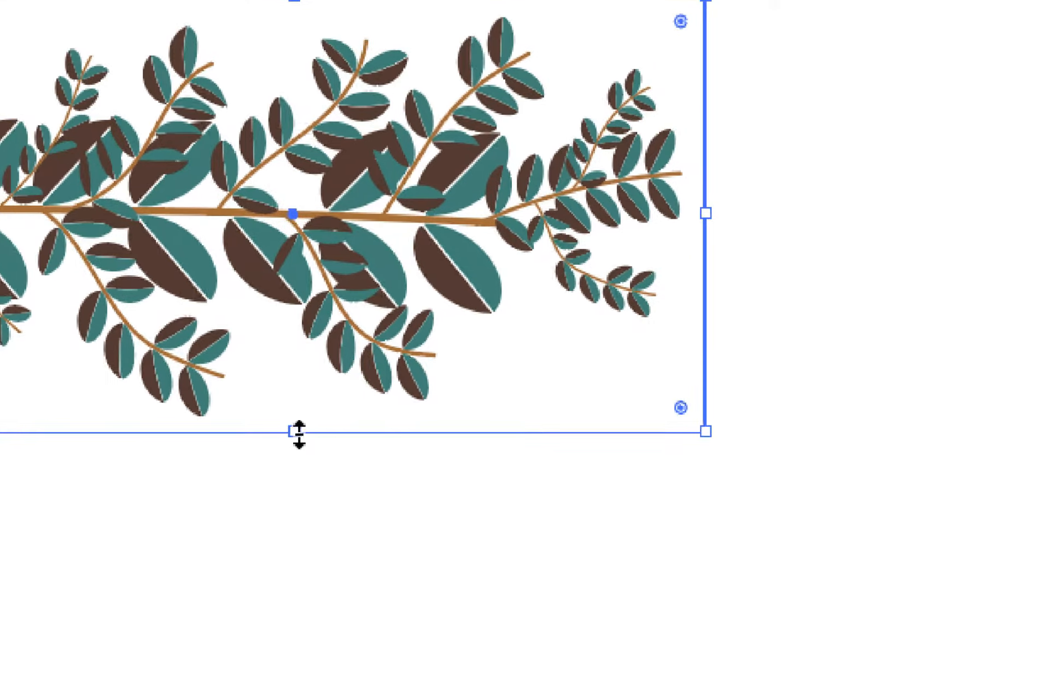
{"action": "left_click_drag", "start_coordinate": [299, 434], "coordinate": [299, 460]}
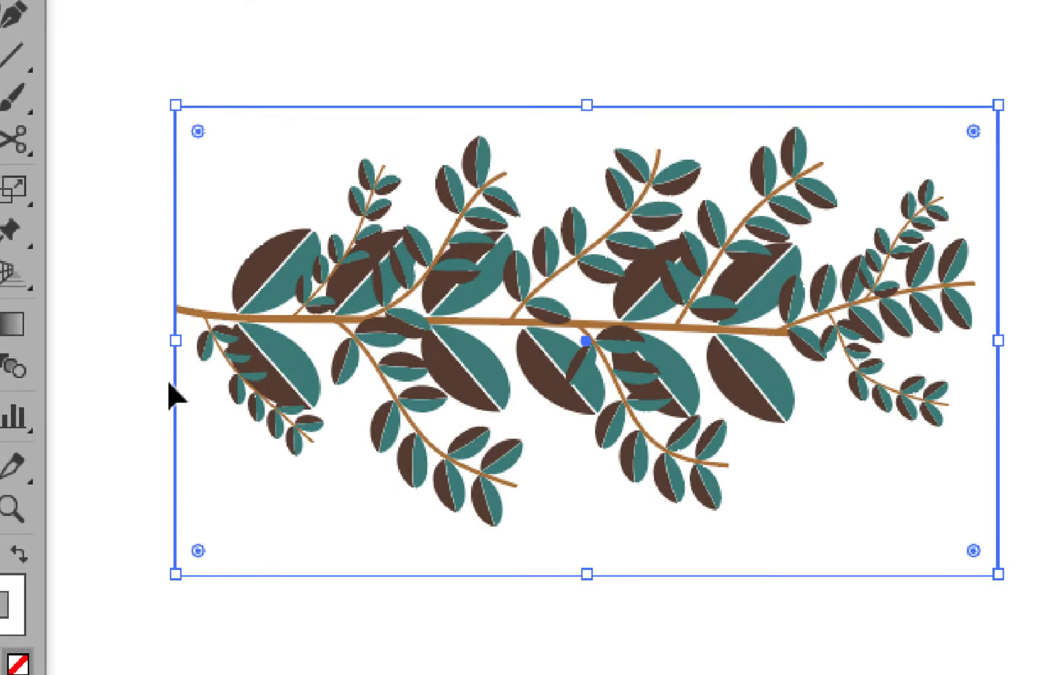
{"action": "left_click_drag", "start_coordinate": [171, 381], "coordinate": [171, 357]}
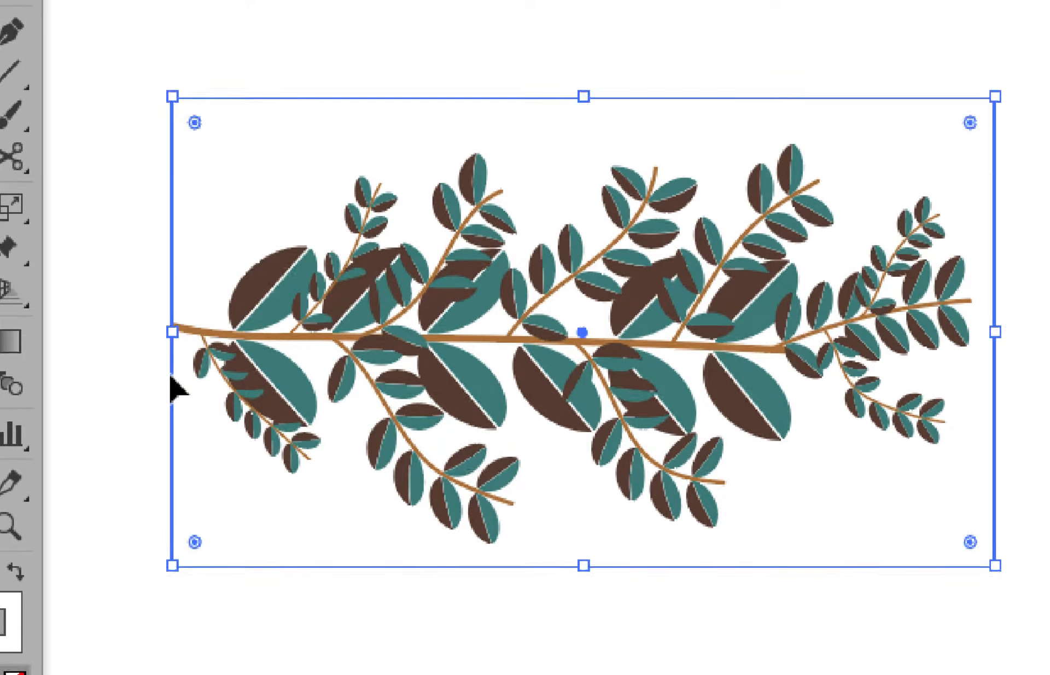
{"action": "scroll", "coordinate": [171, 386], "scroll_direction": "up", "scroll_amount": 5}
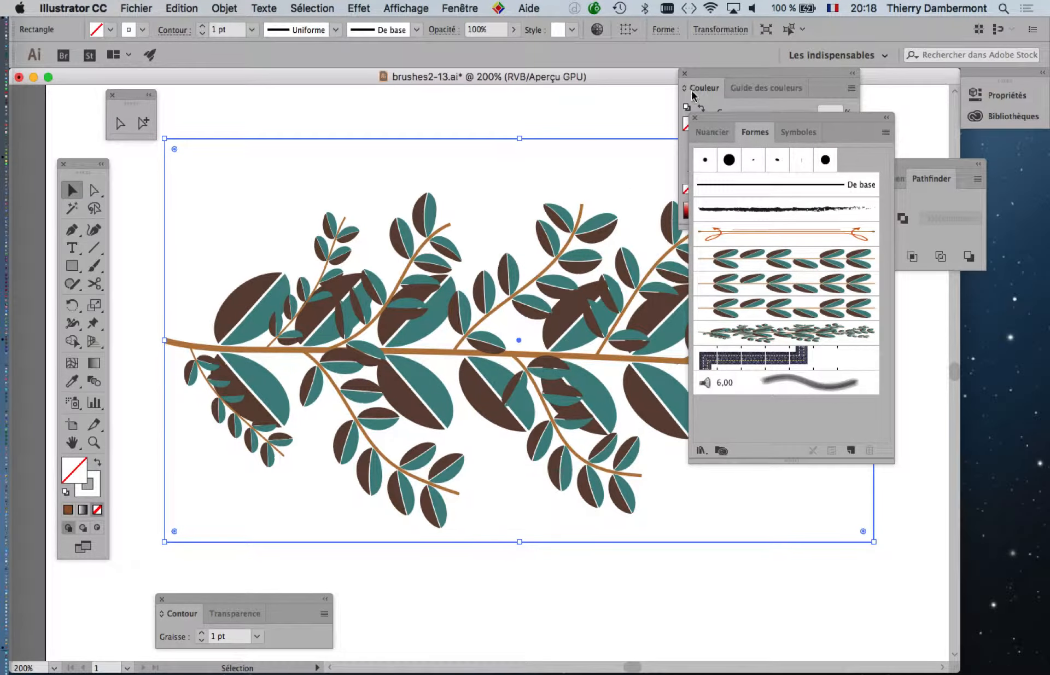
Put the brushes panel away and remove the rectangle's stroke so it has neither fill nor outline.
{"action": "left_click", "coordinate": [695, 118]}
{"action": "left_click", "coordinate": [685, 73]}
{"action": "left_click", "coordinate": [818, 164]}
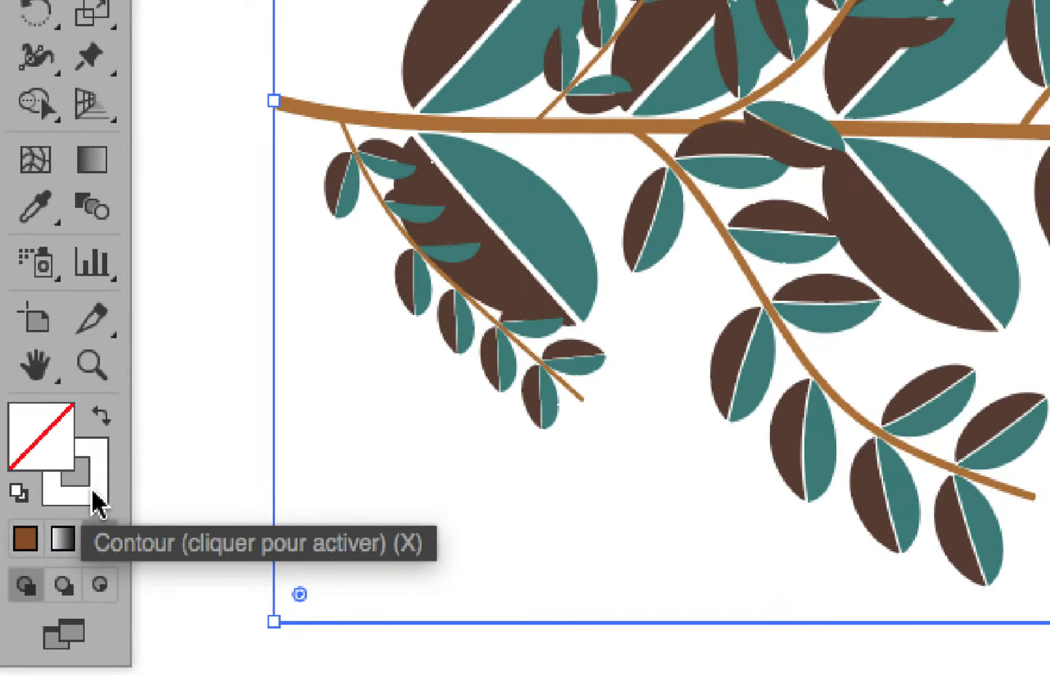
{"action": "left_click", "coordinate": [93, 495]}
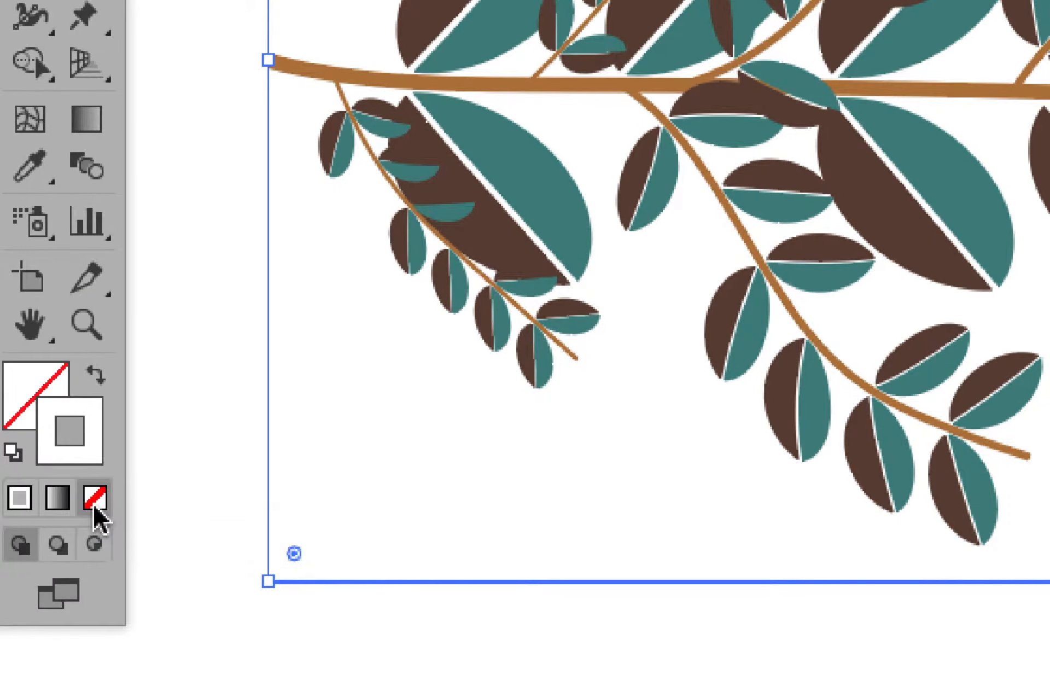
{"action": "left_click", "coordinate": [94, 504]}
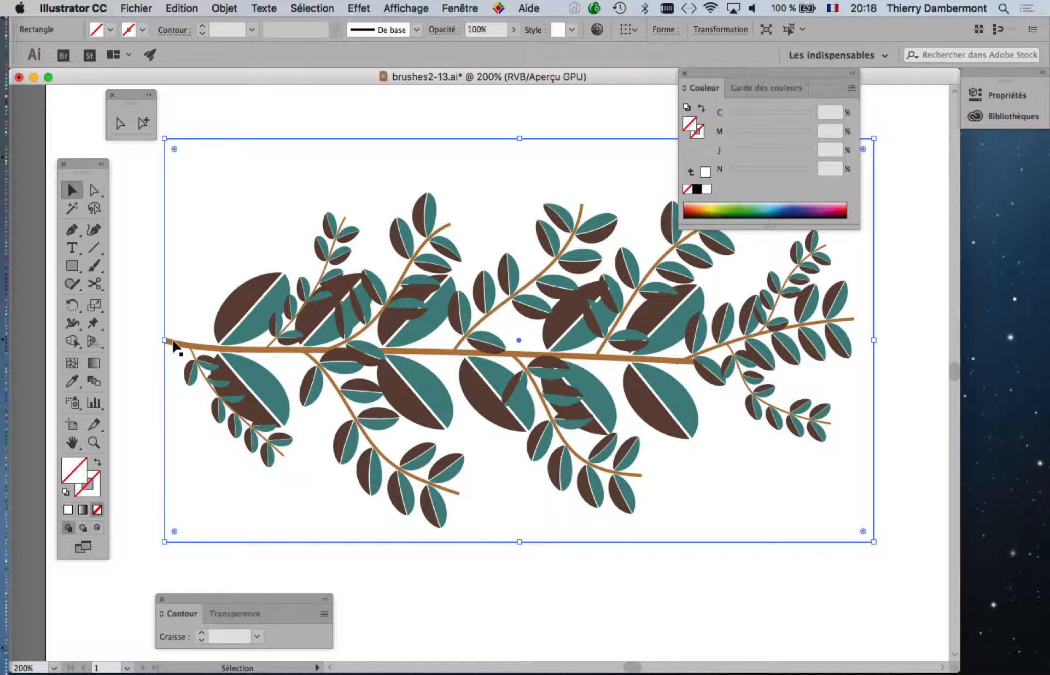
Move the color panel off the artwork, select the branch together with its rectangle, and reopen the brushes panel.
{"action": "key", "text": "alt+super"}
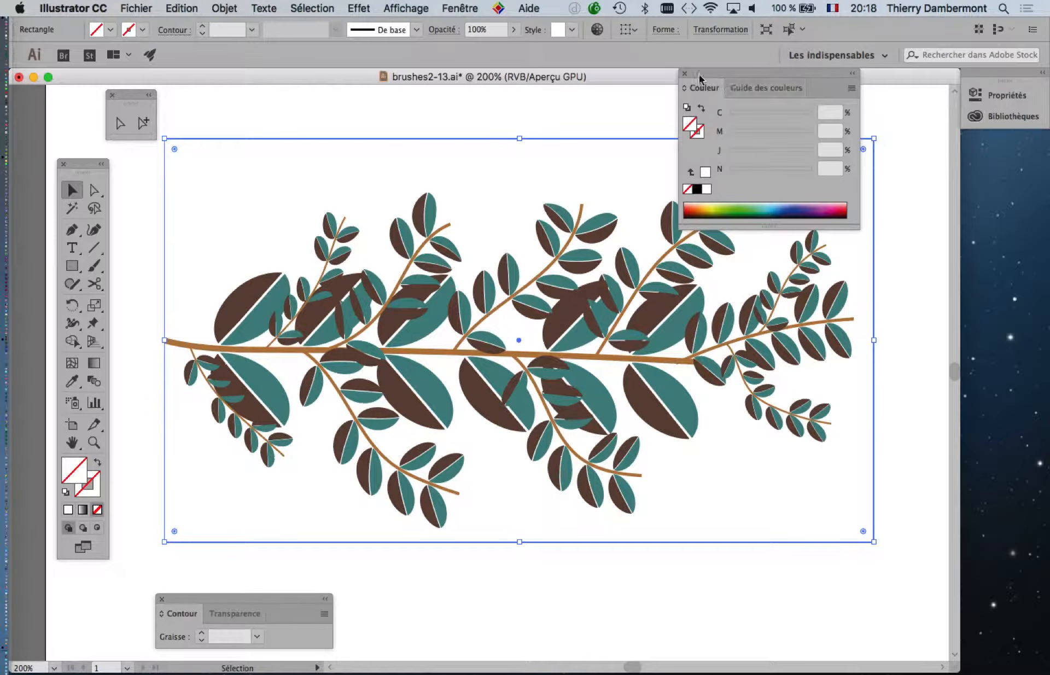
{"action": "left_click_drag", "start_coordinate": [701, 79], "coordinate": [938, 231]}
{"action": "key", "text": "super+1"}
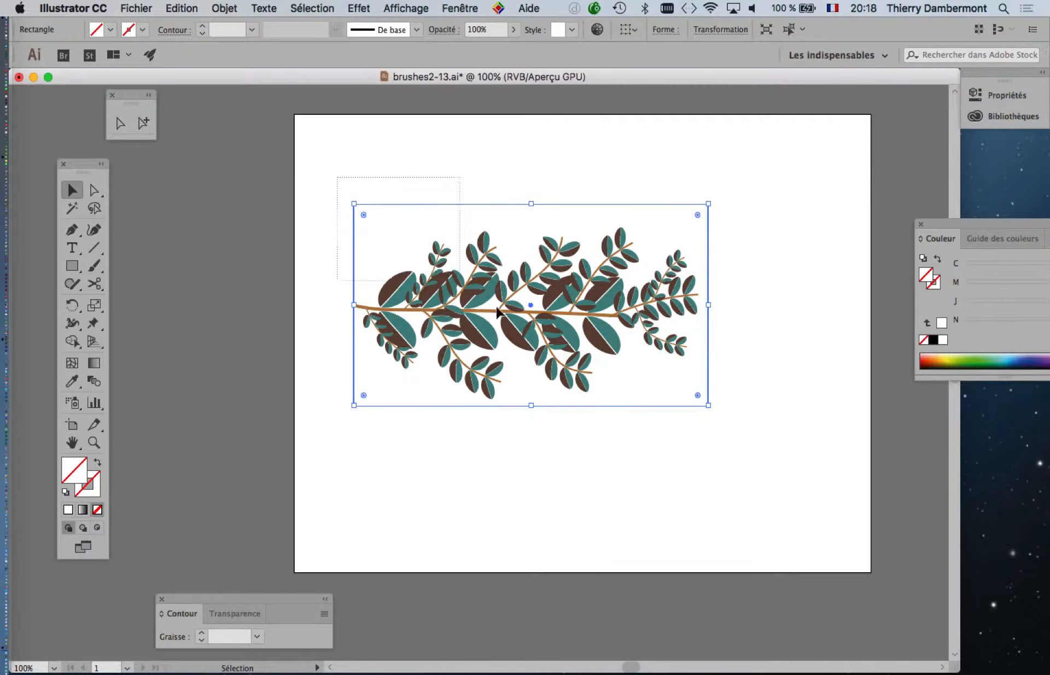
{"action": "key", "text": "super+a"}
{"action": "left_click_drag", "start_coordinate": [612, 436], "coordinate": [338, 438]}
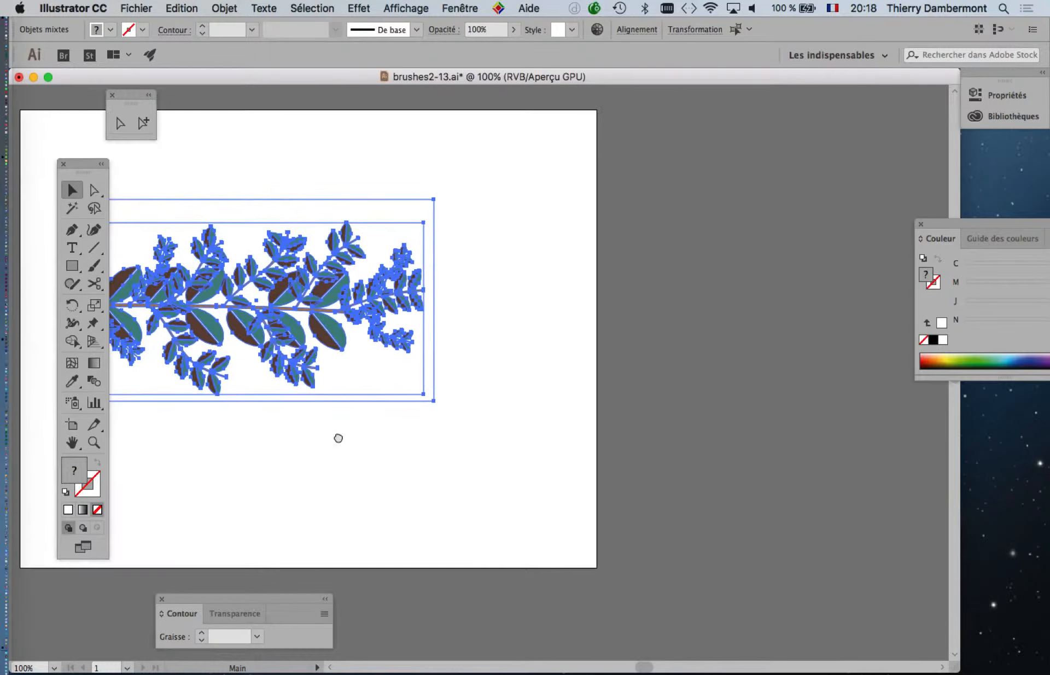
{"action": "left_click", "coordinate": [469, 7]}
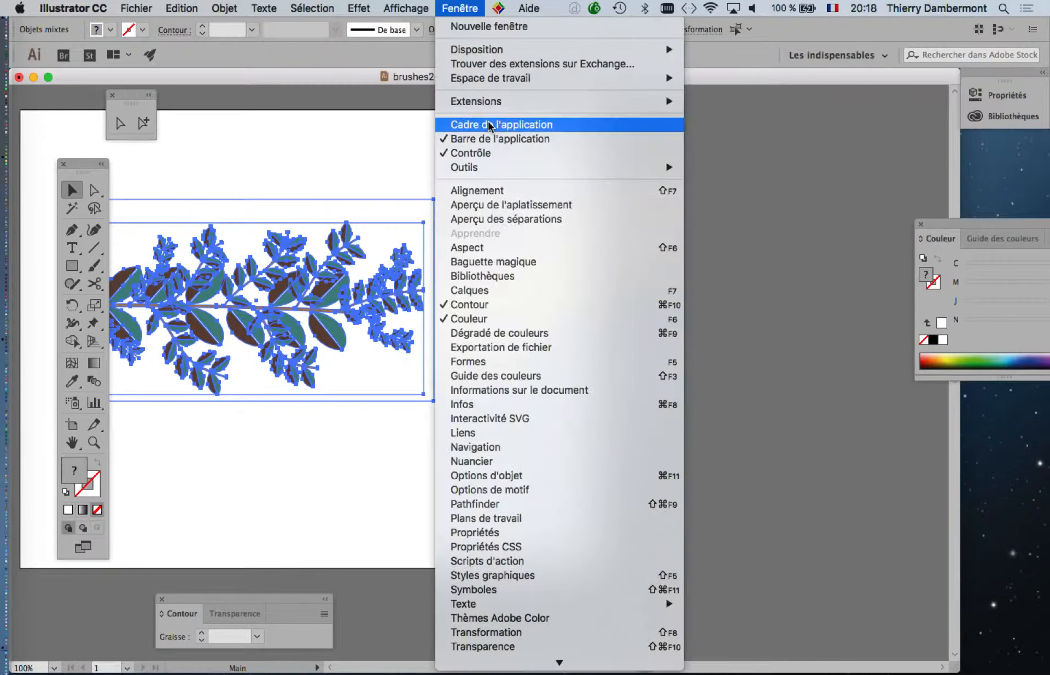
{"action": "left_click", "coordinate": [544, 363]}
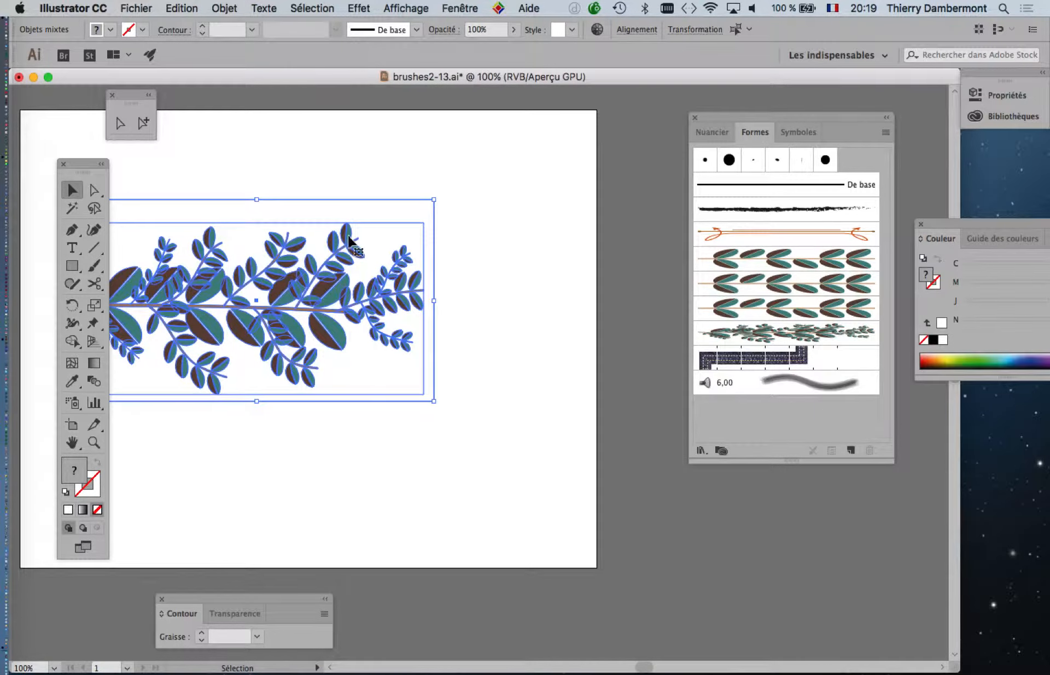
Replace the existing leafy branch art brush with the selected branch and rectangle, accepting the scaling that fits the stroke length.
{"action": "mouse_move", "coordinate": [348, 239]}
{"action": "left_mouse_down"}
{"action": "mouse_move", "coordinate": [581, 361]}
{"action": "mouse_move", "coordinate": [745, 406]}
{"action": "left_mouse_up"}
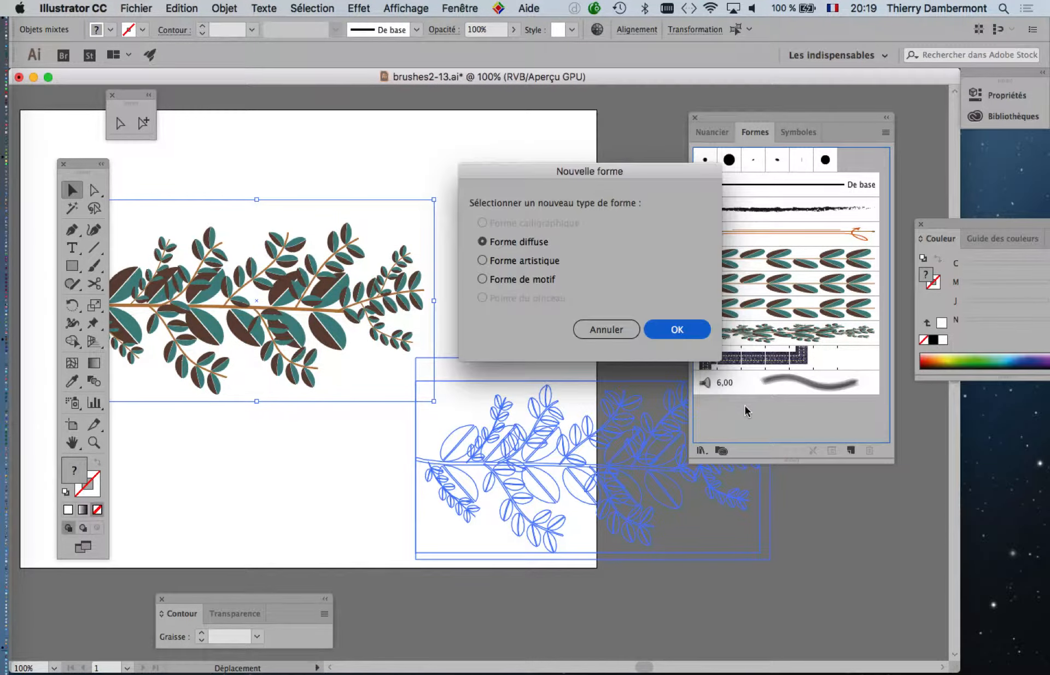
{"action": "left_click", "coordinate": [607, 327]}
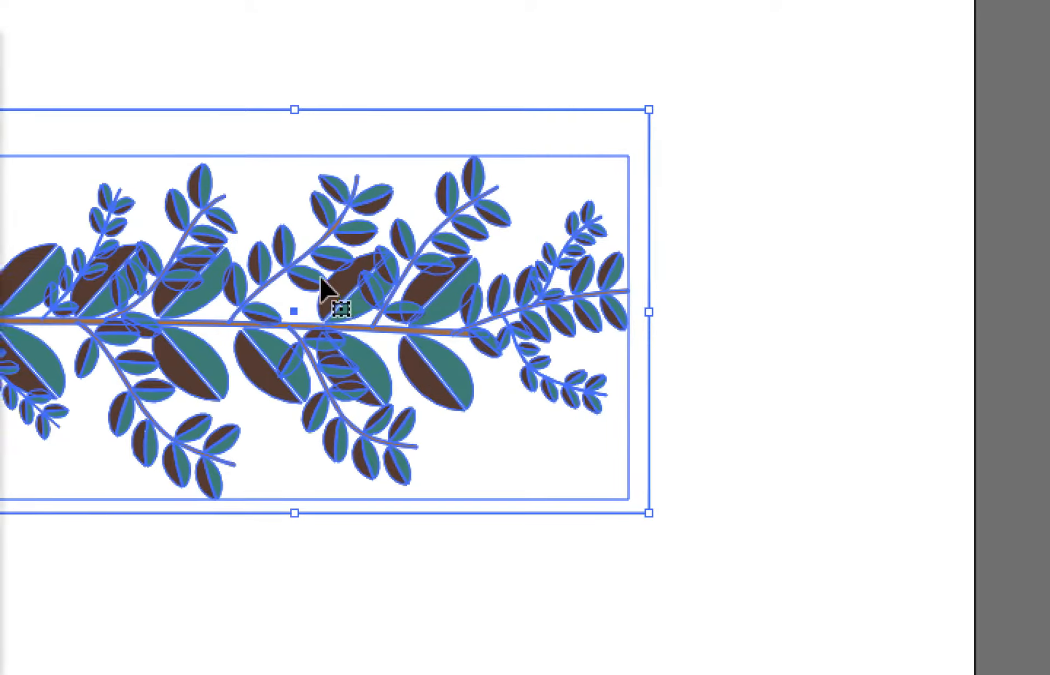
{"action": "mouse_move", "coordinate": [328, 294]}
{"action": "left_mouse_down"}
{"action": "mouse_move", "coordinate": [511, 356]}
{"action": "mouse_move", "coordinate": [602, 340]}
{"action": "mouse_move", "coordinate": [772, 266]}
{"action": "left_mouse_up"}
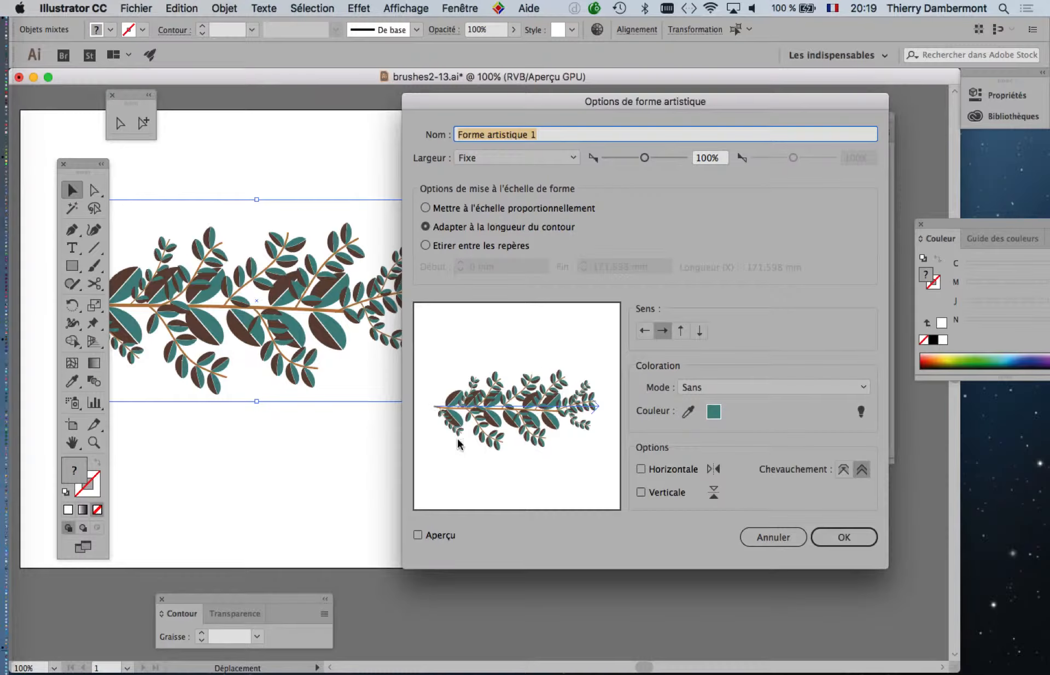
{"action": "left_click", "coordinate": [818, 543]}
{"action": "scroll", "coordinate": [412, 374], "scroll_direction": "down", "scroll_amount": 1}
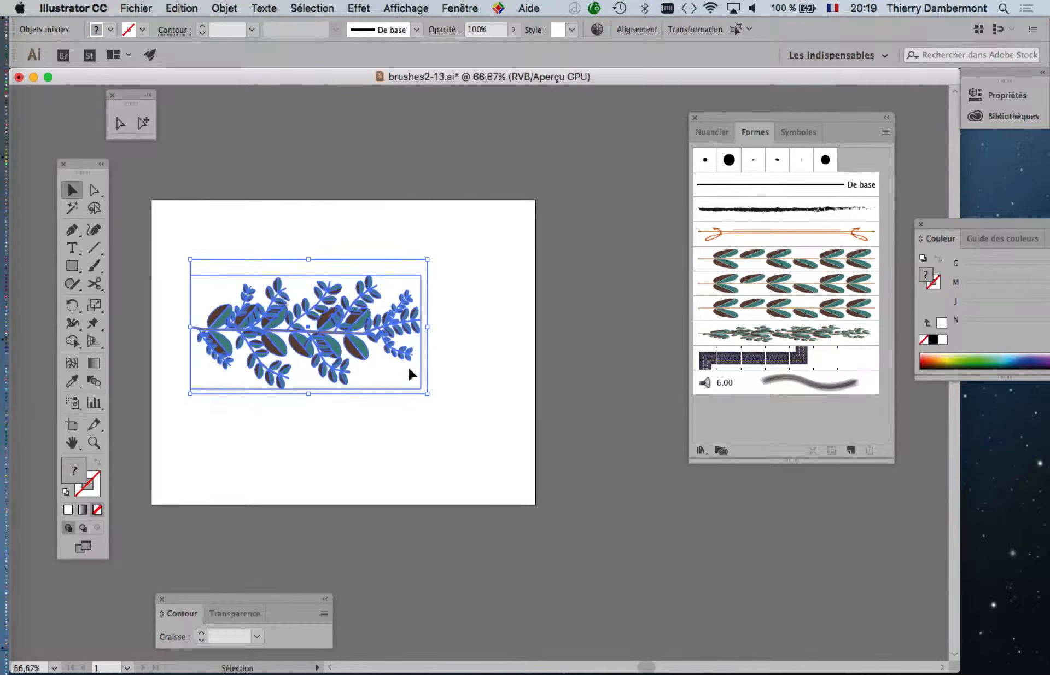
Delete the branch artwork and draw a tall, narrow brown-filled rectangle as a trunk near the middle of the artboard.
{"action": "key", "text": "Delete"}
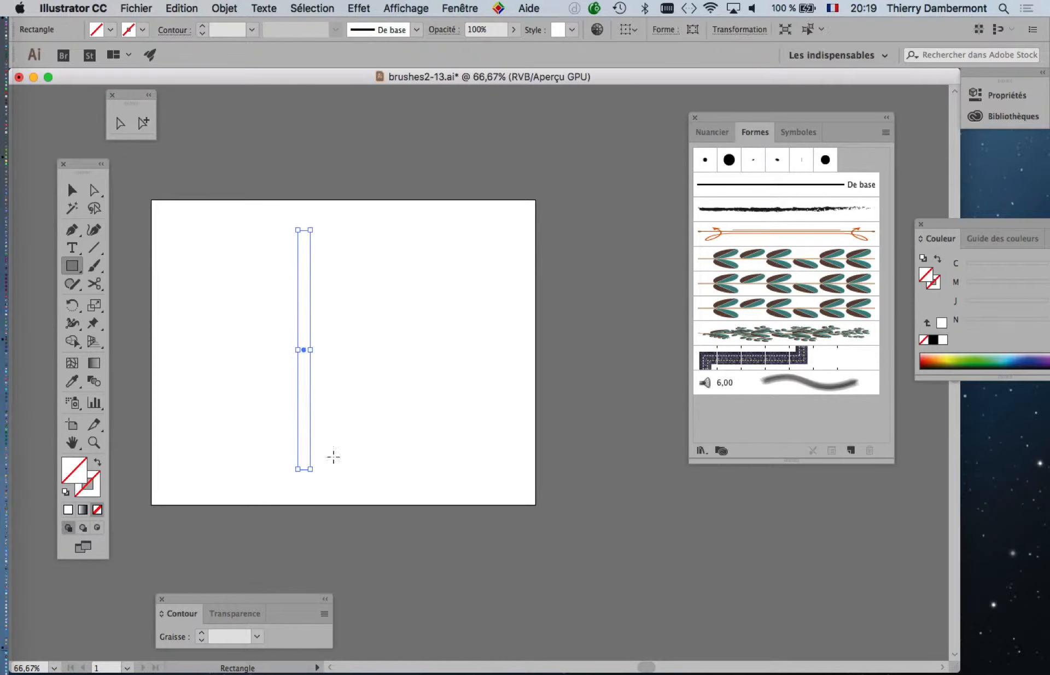
{"action": "left_click", "coordinate": [712, 132]}
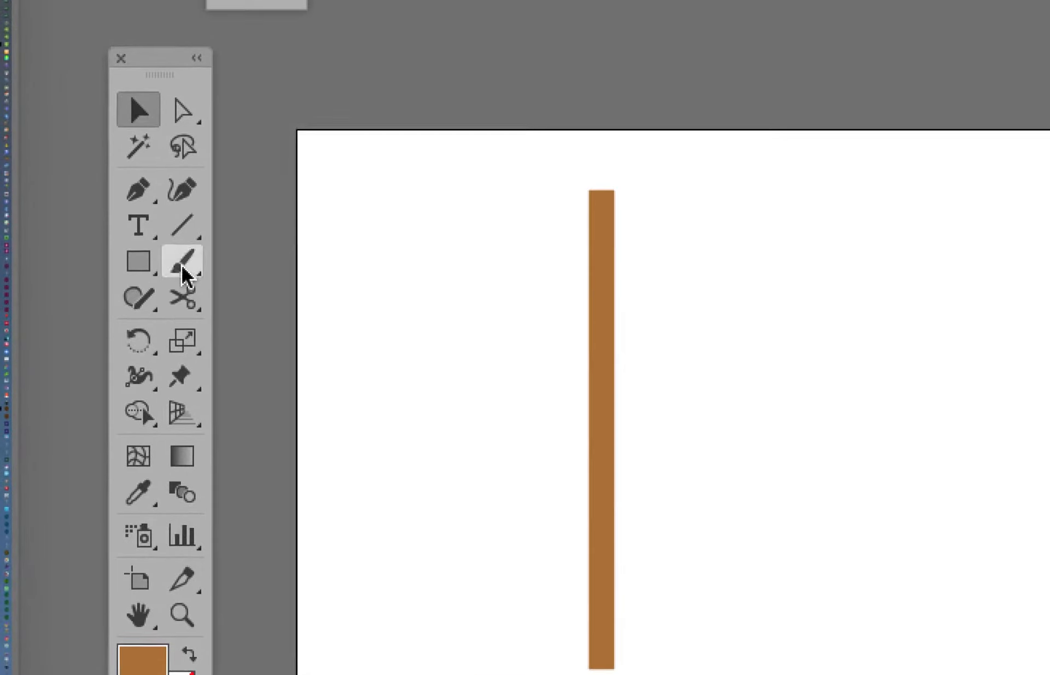
Activate the Paintbrush with the leafy branch brush and move the brushes panel clear of the trunk.
{"action": "left_click", "coordinate": [181, 265]}
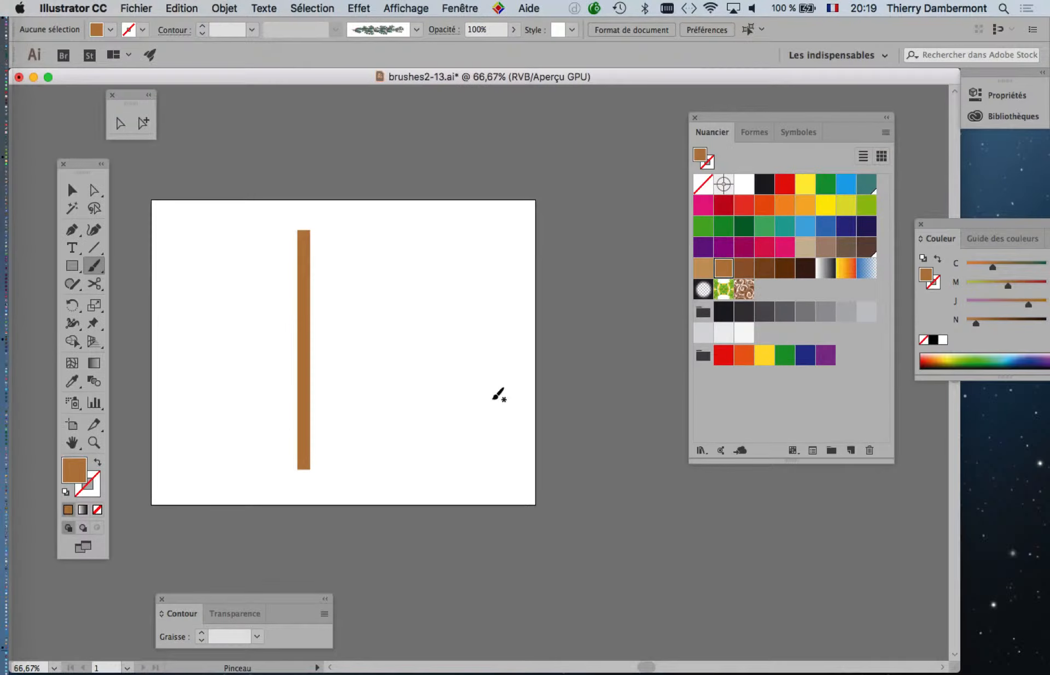
{"action": "mouse_move", "coordinate": [730, 119]}
{"action": "left_mouse_down"}
{"action": "mouse_move", "coordinate": [454, 177]}
{"action": "mouse_move", "coordinate": [495, 168]}
{"action": "left_mouse_up"}
{"action": "left_click", "coordinate": [480, 189]}
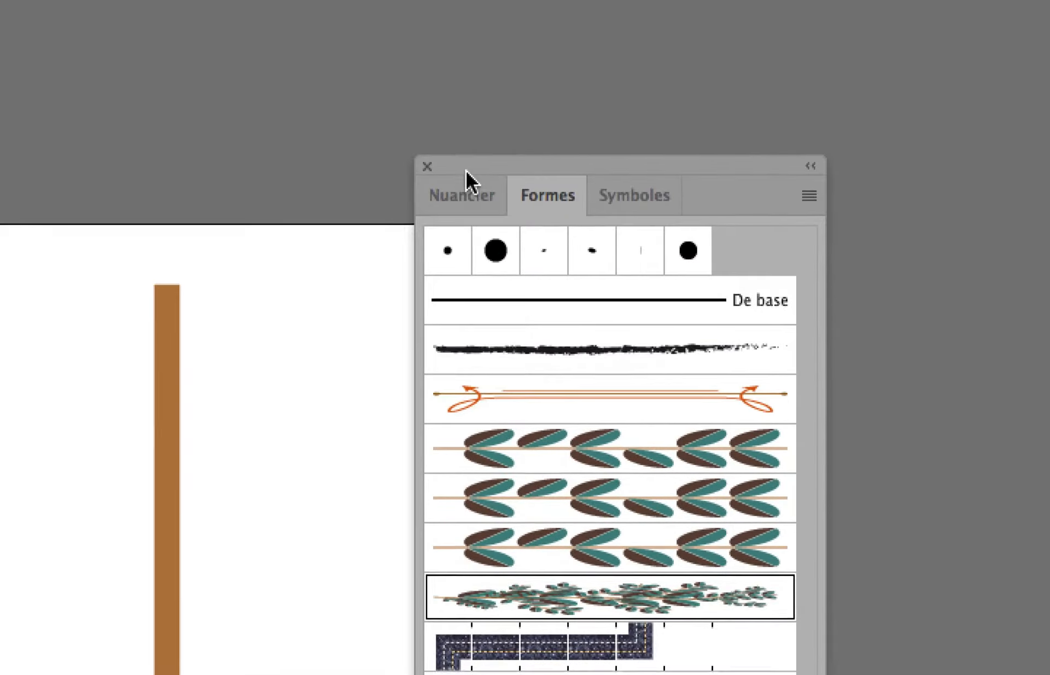
{"action": "left_click_drag", "start_coordinate": [467, 166], "coordinate": [875, 156]}
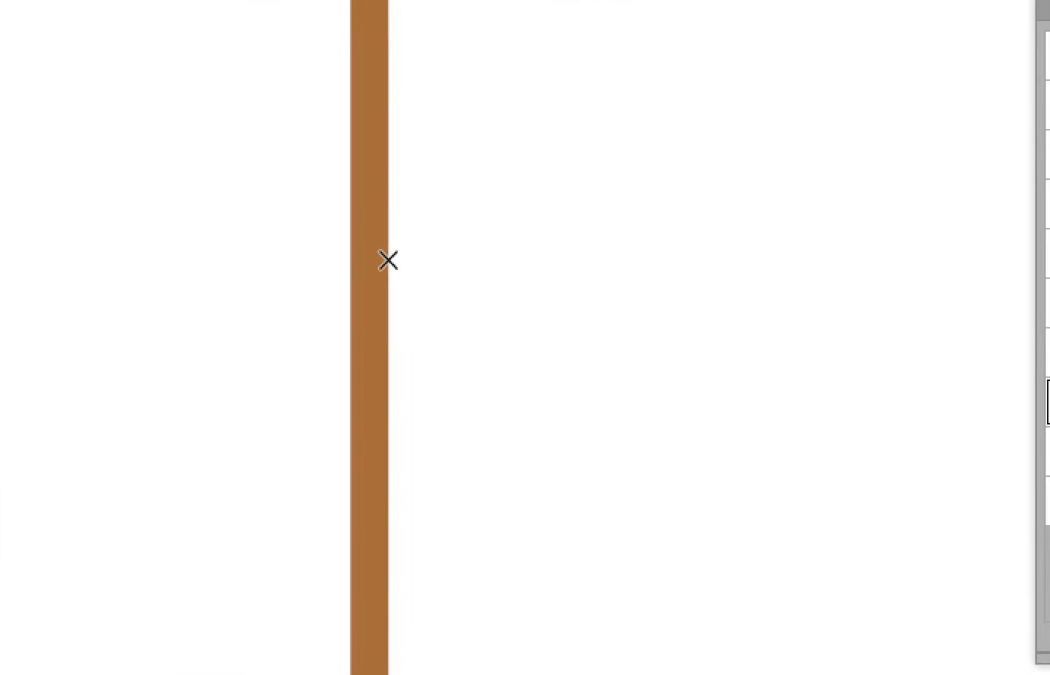
Paint leafy branches growing outward from both sides of the trunk, redoing the first stroke on its left side.
{"action": "left_click_drag", "start_coordinate": [388, 260], "coordinate": [760, 82]}
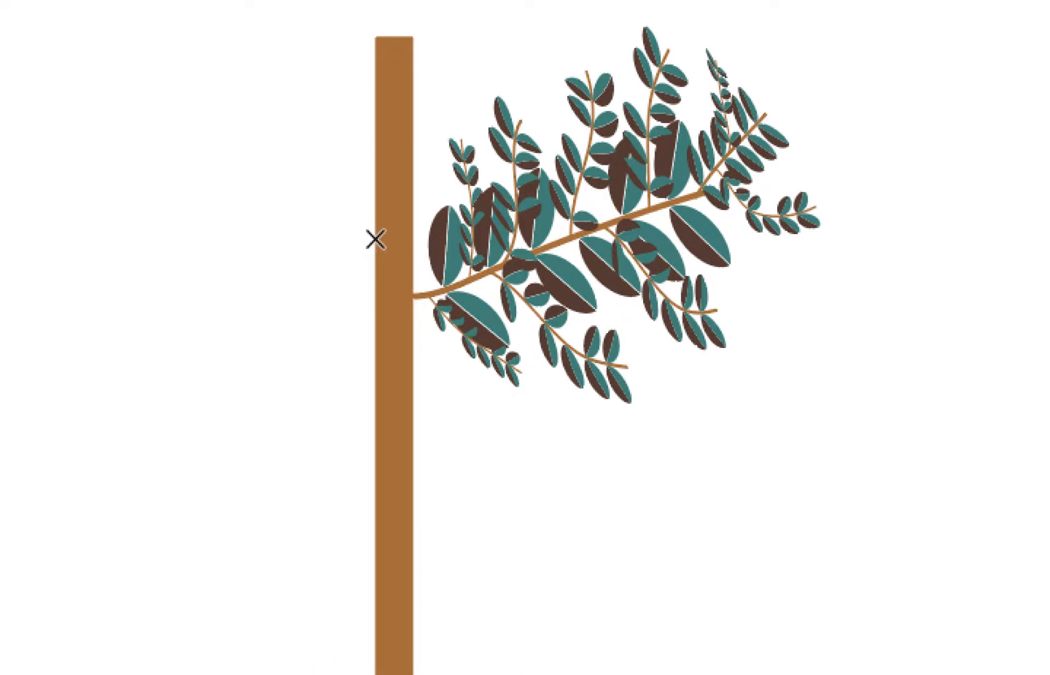
{"action": "mouse_move", "coordinate": [376, 239]}
{"action": "left_mouse_down"}
{"action": "mouse_move", "coordinate": [180, 140]}
{"action": "mouse_move", "coordinate": [131, 79]}
{"action": "left_mouse_up"}
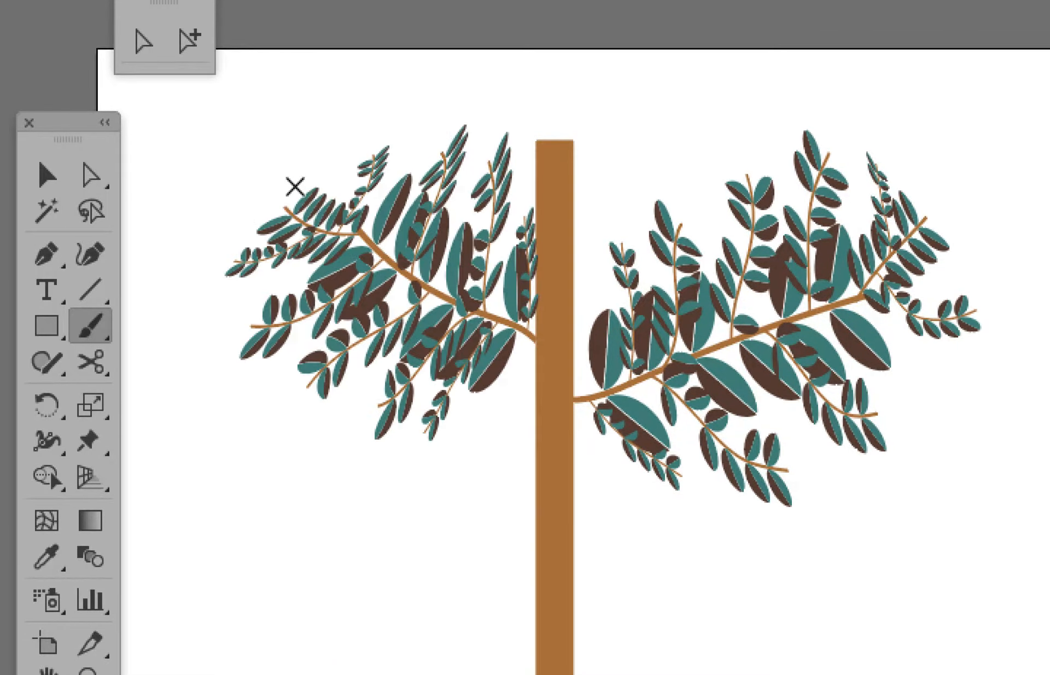
{"action": "key", "text": "ctrl+z"}
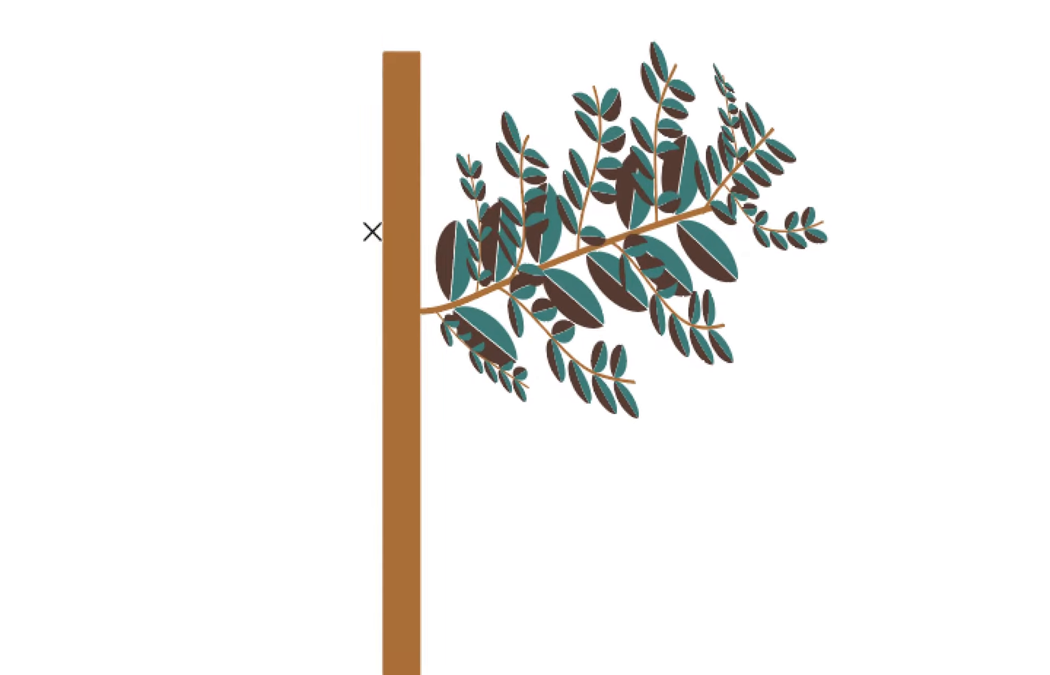
{"action": "mouse_move", "coordinate": [377, 236]}
{"action": "left_mouse_down"}
{"action": "mouse_move", "coordinate": [285, 195]}
{"action": "mouse_move", "coordinate": [264, 162]}
{"action": "mouse_move", "coordinate": [223, 148]}
{"action": "left_mouse_up"}
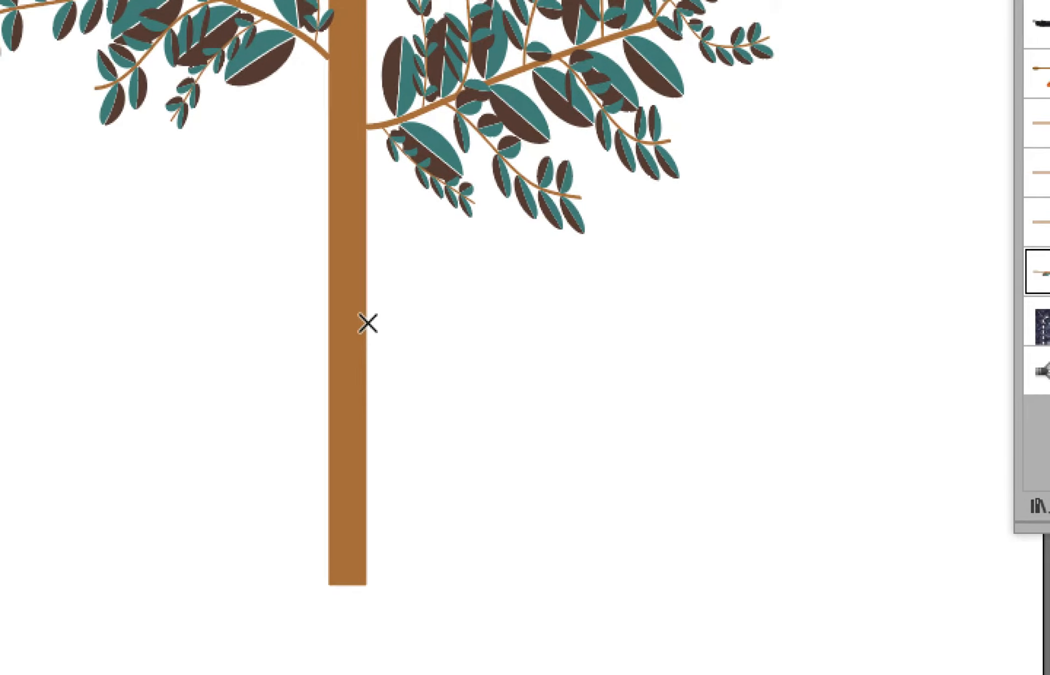
{"action": "mouse_move", "coordinate": [491, 495]}
{"action": "left_mouse_down"}
{"action": "mouse_move", "coordinate": [515, 497]}
{"action": "mouse_move", "coordinate": [858, 372]}
{"action": "left_mouse_up"}
{"action": "left_click_drag", "start_coordinate": [491, 282], "coordinate": [575, 241]}
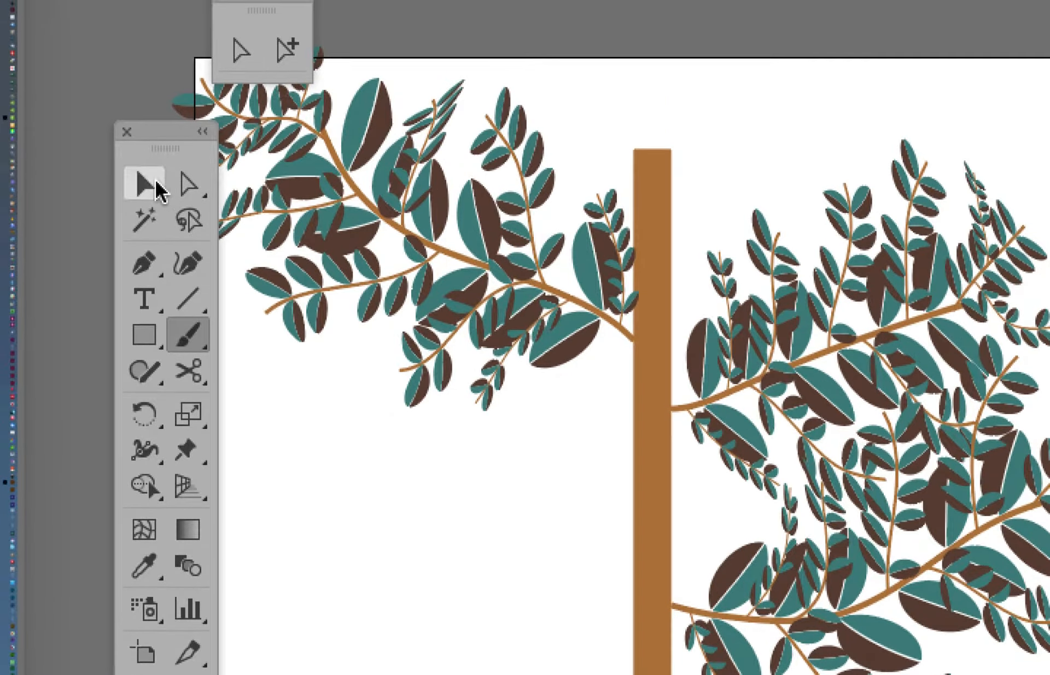
Select the trunk rectangle and fill it with a very dark brown swatch.
{"action": "left_click", "coordinate": [154, 182]}
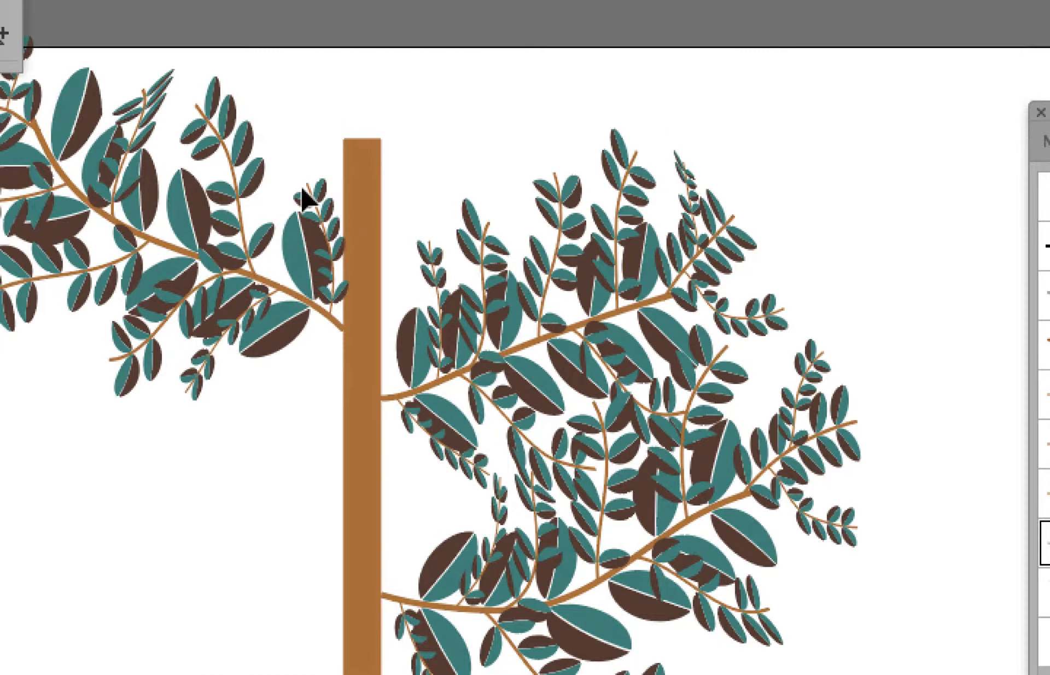
{"action": "left_click", "coordinate": [361, 213]}
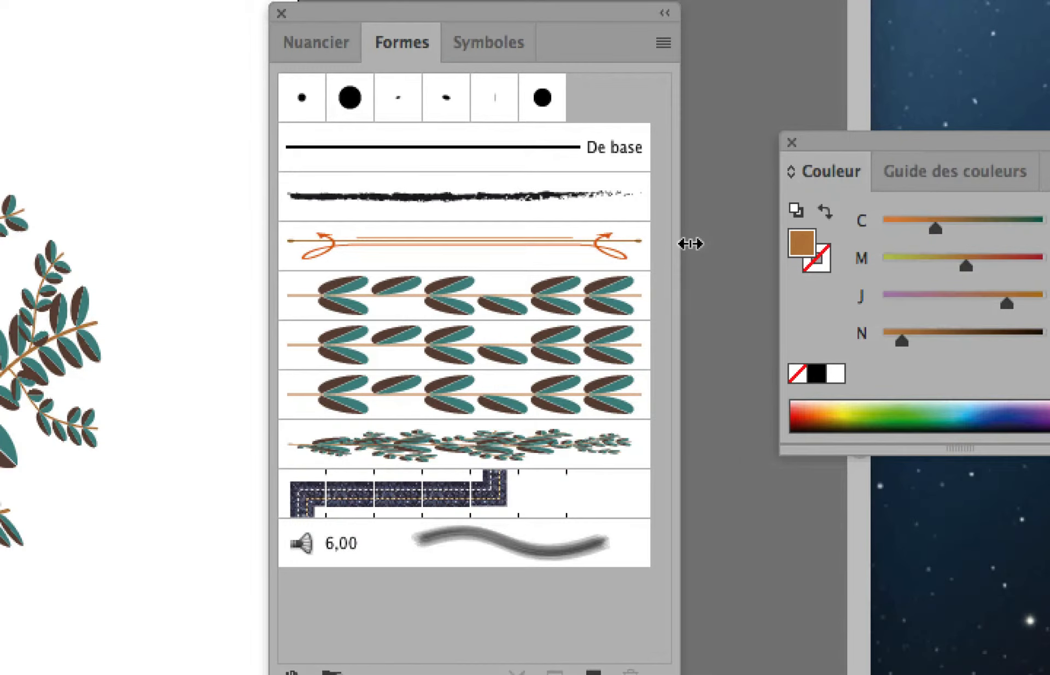
{"action": "left_click", "coordinate": [316, 42]}
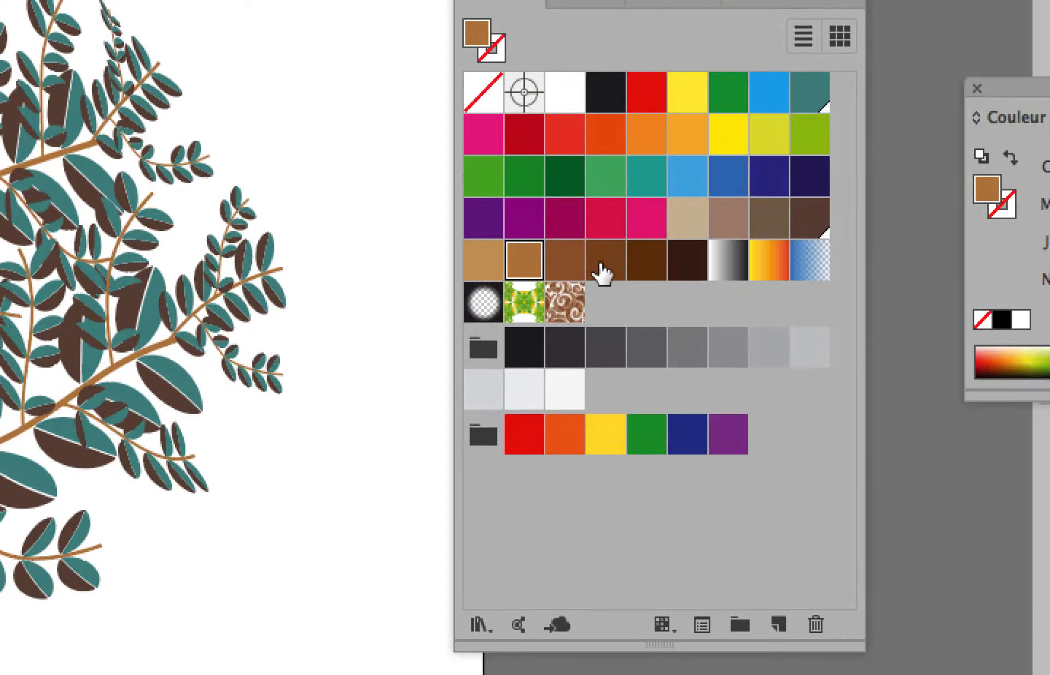
{"action": "left_click", "coordinate": [462, 309]}
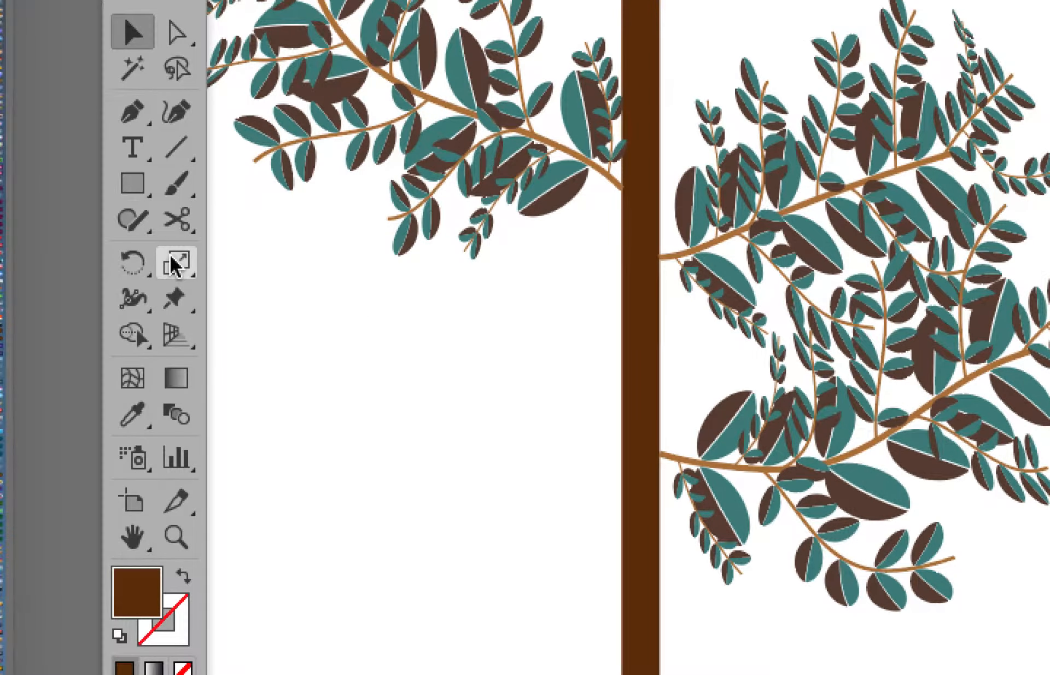
{"action": "left_click", "coordinate": [176, 184]}
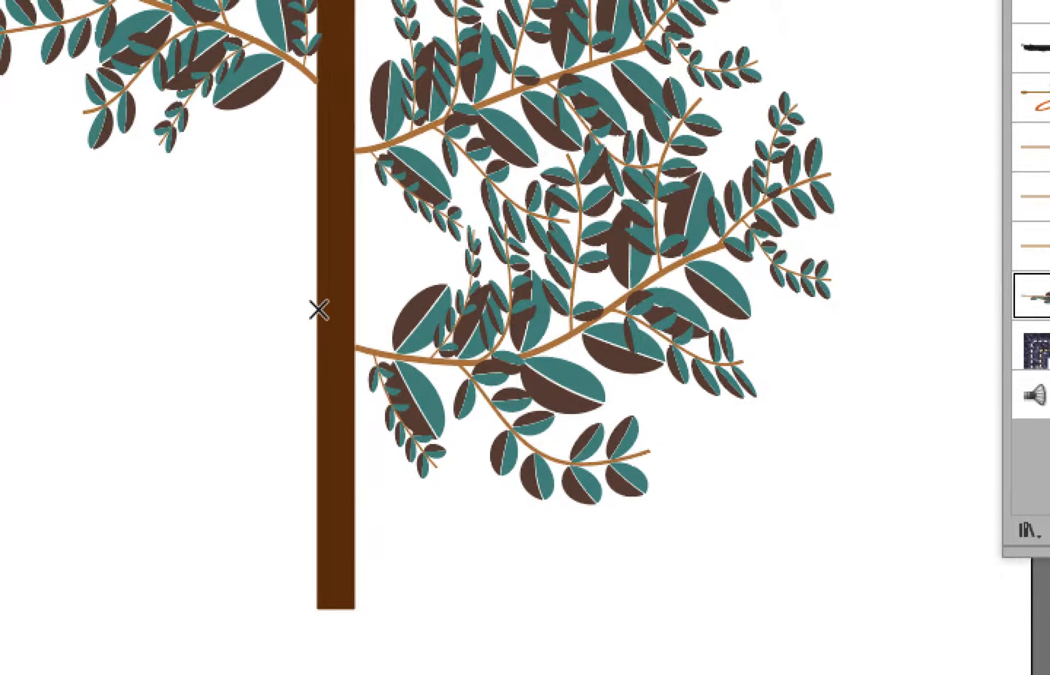
{"action": "mouse_move", "coordinate": [32, 299]}
{"action": "left_mouse_down"}
{"action": "mouse_move", "coordinate": [215, 284]}
{"action": "mouse_move", "coordinate": [196, 271]}
{"action": "left_mouse_up"}
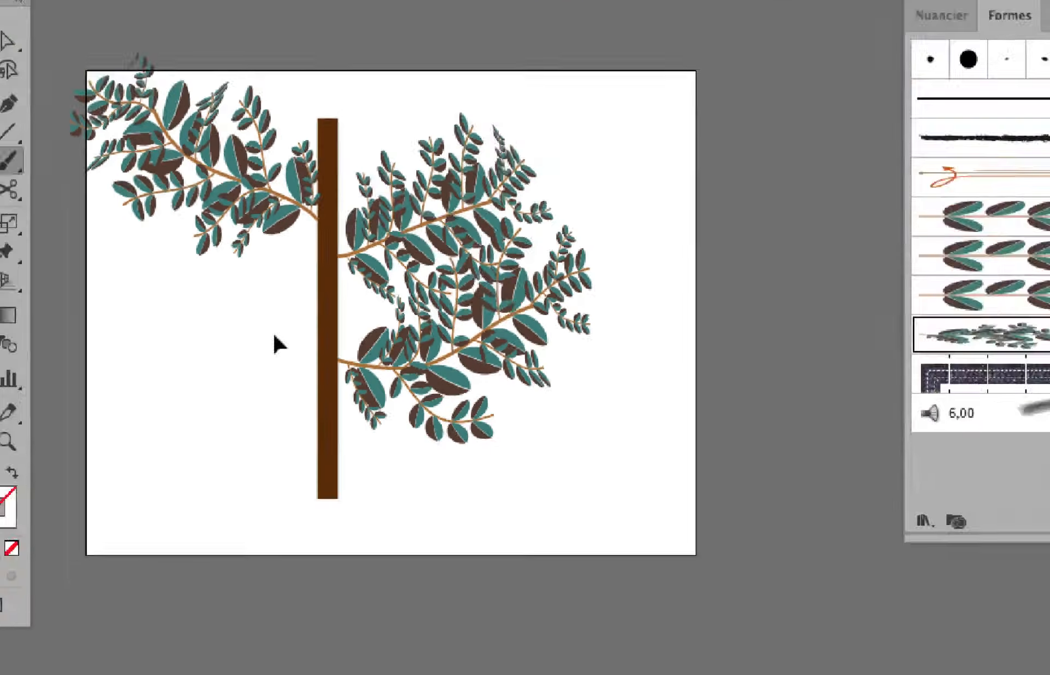
{"action": "key", "text": "space"}
{"action": "left_click_drag", "start_coordinate": [287, 361], "coordinate": [326, 418]}
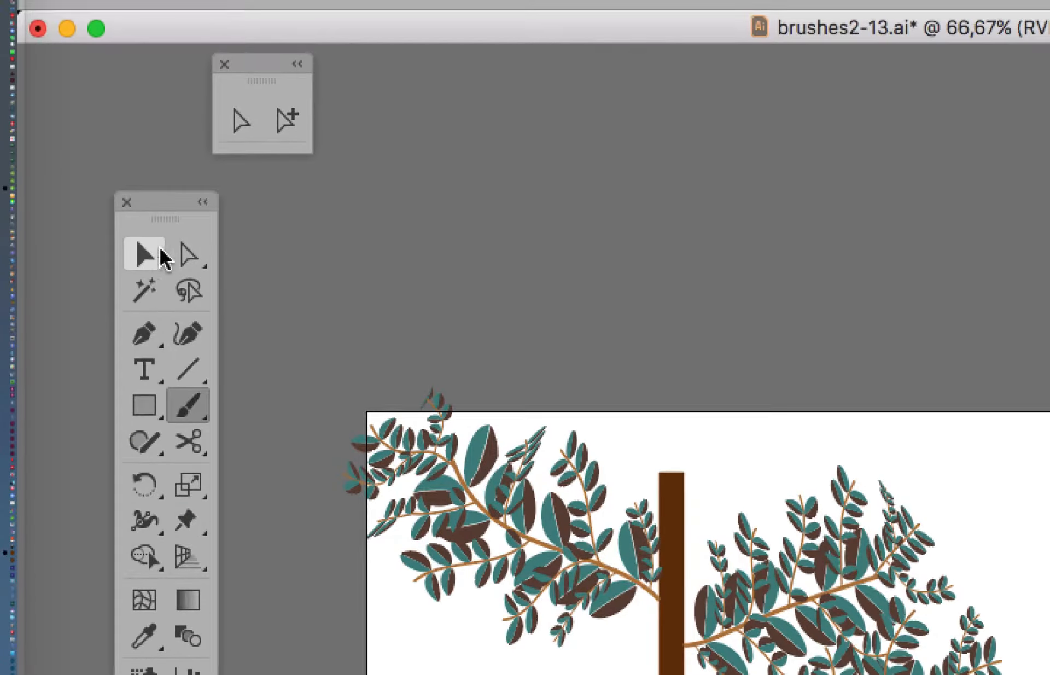
Duplicate the leafy branch art brush twice and set the first copy's fixed width to 50%.
{"action": "left_click", "coordinate": [158, 249]}
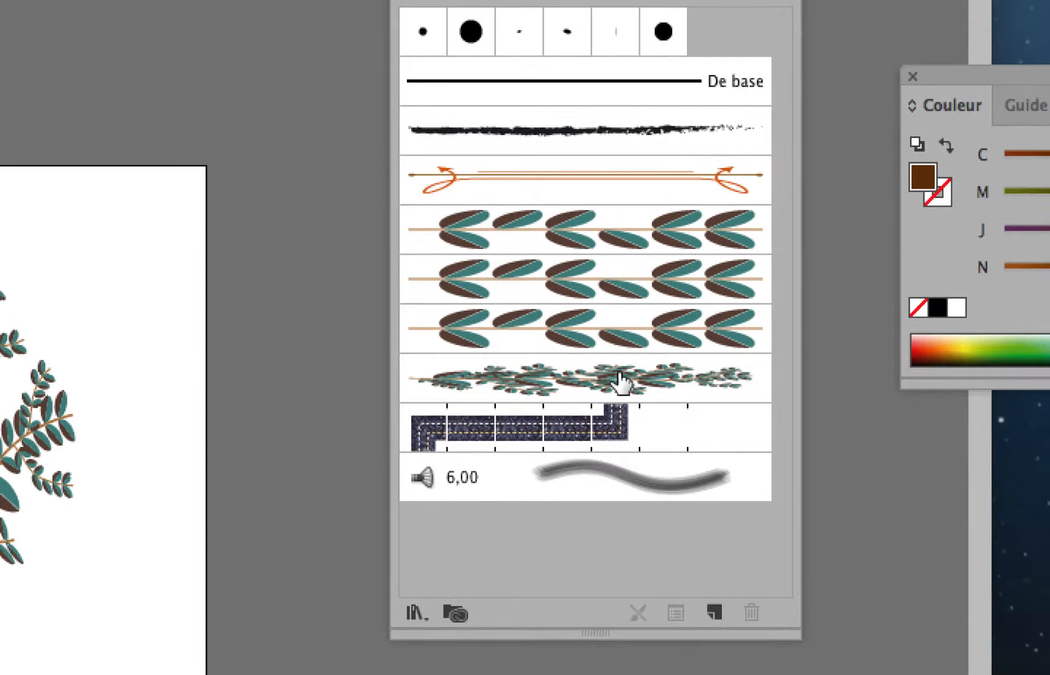
{"action": "left_click_drag", "start_coordinate": [621, 380], "coordinate": [651, 451]}
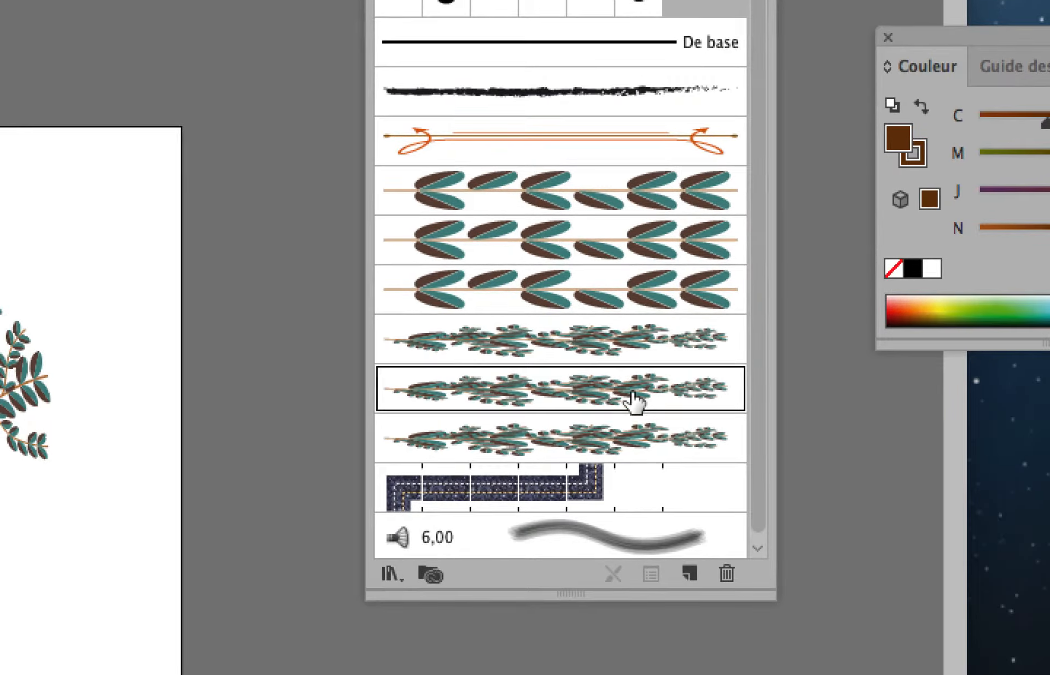
{"action": "double_click", "coordinate": [592, 268]}
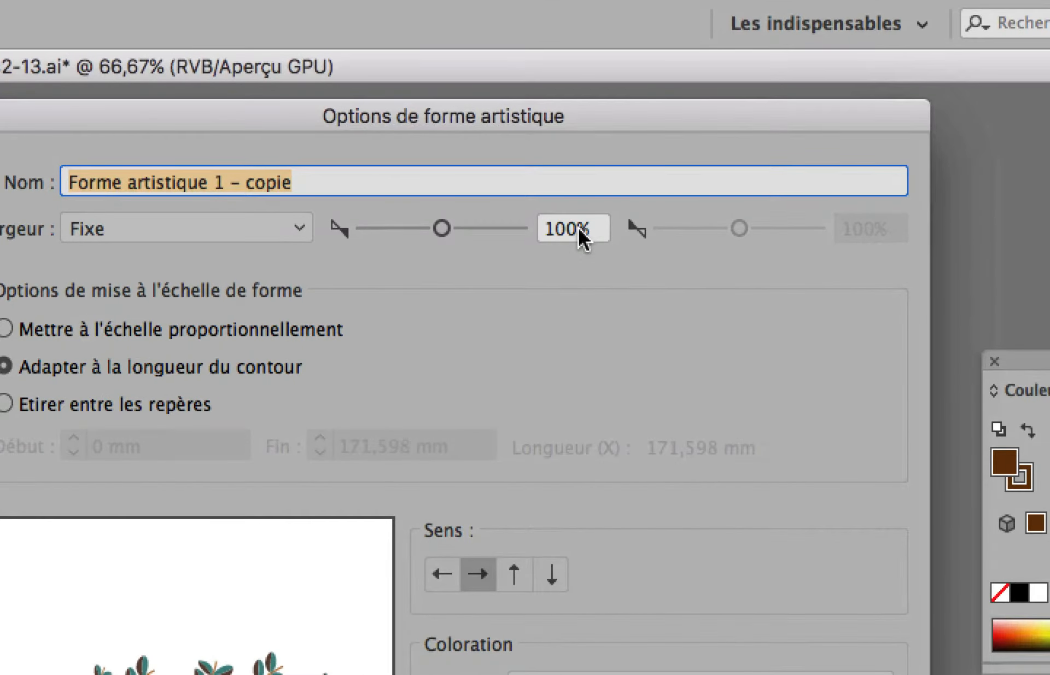
{"action": "left_click", "coordinate": [568, 195]}
{"action": "type", "text": "50"}
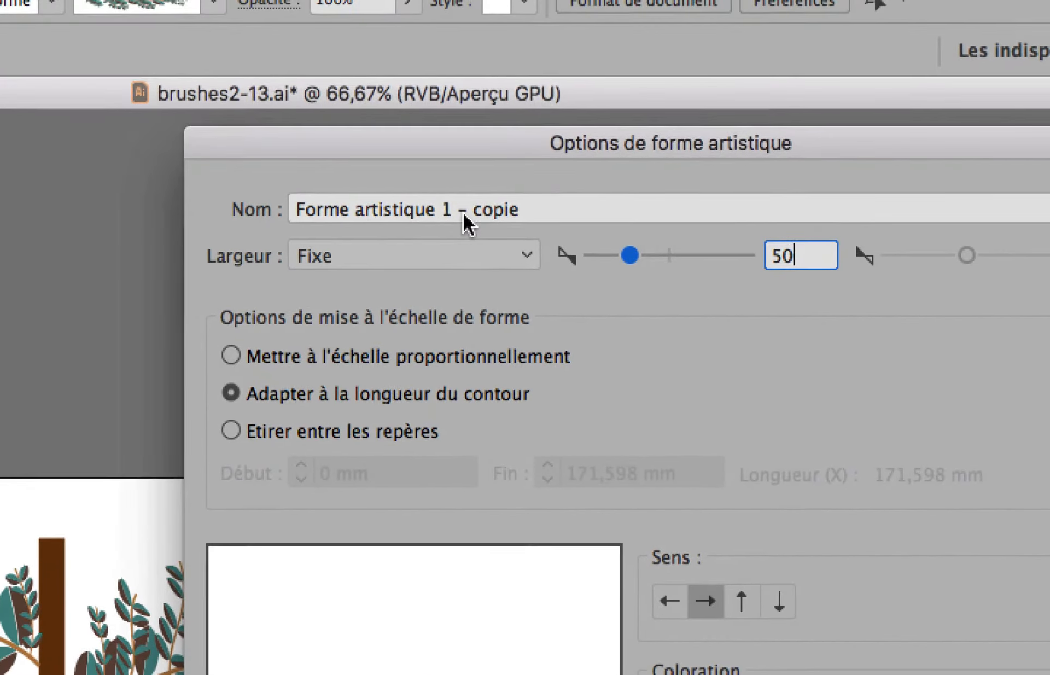
Rename the first brush copy "plusieurs branches – 50pc", copy that name for reuse, and accept the brush options.
{"action": "double_click", "coordinate": [495, 211]}
{"action": "key", "text": "BackSpace"}
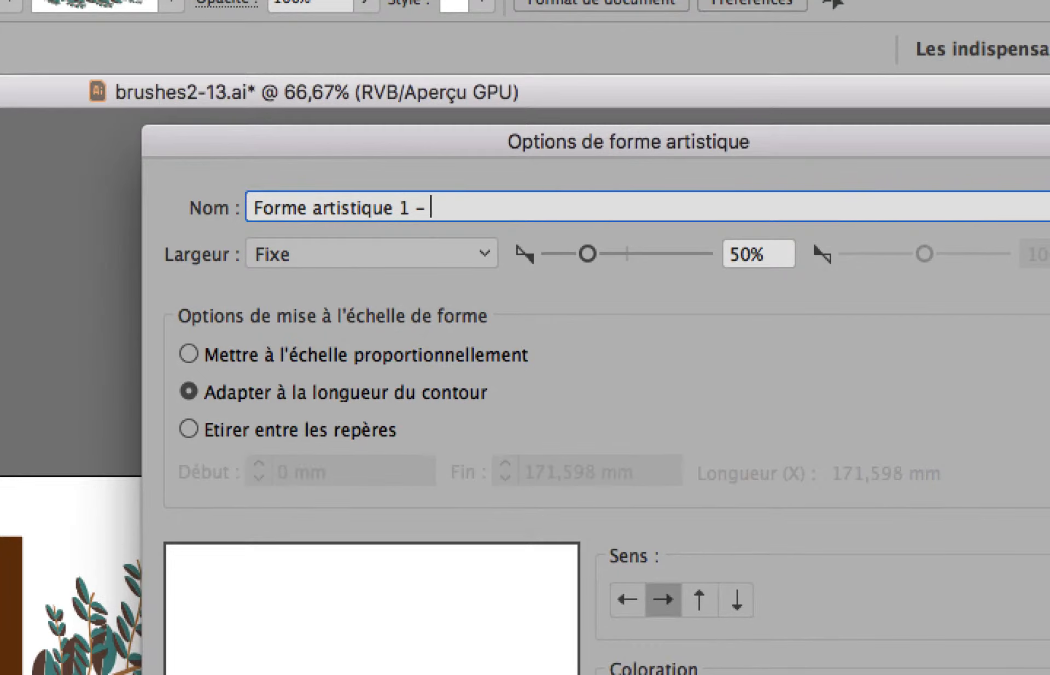
{"action": "type", "text": "50PC"}
{"action": "key", "text": "BackSpace"}
{"action": "key", "text": "BackSpace"}
{"action": "type", "text": "pc"}
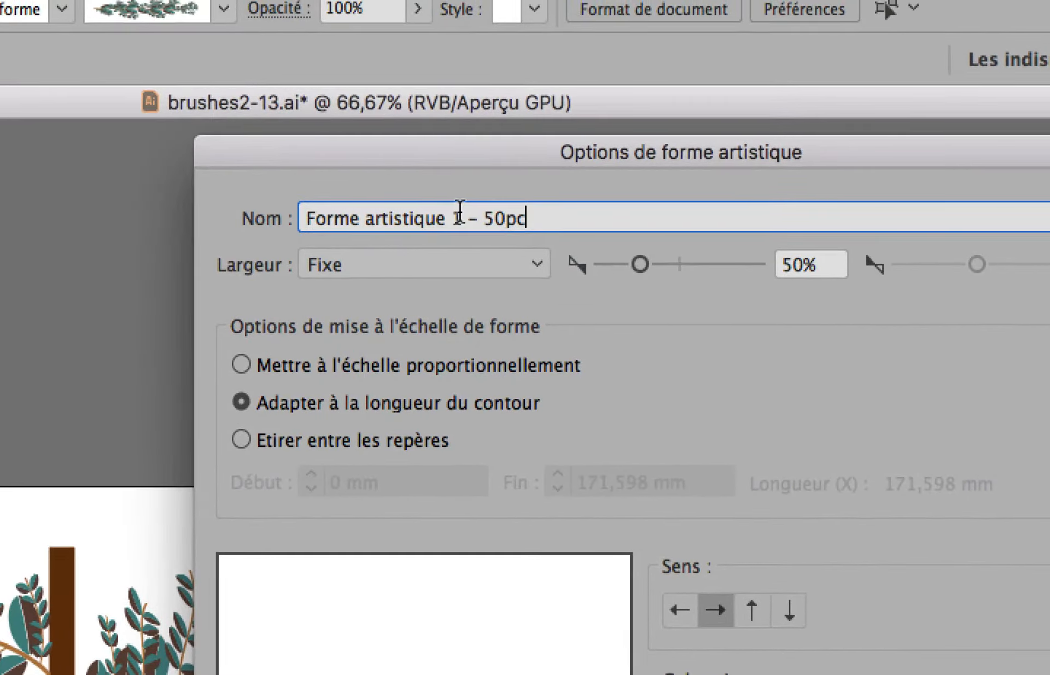
{"action": "left_click_drag", "start_coordinate": [459, 211], "coordinate": [377, 188]}
{"action": "type", "text": "pl"}
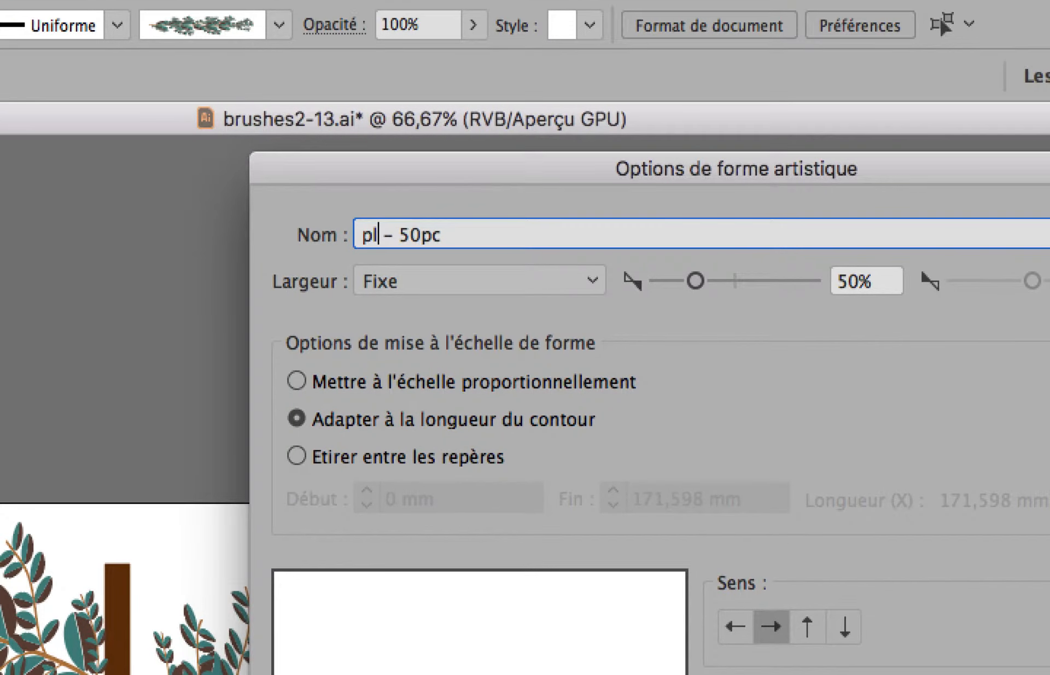
{"action": "type", "text": "usieurs branches"}
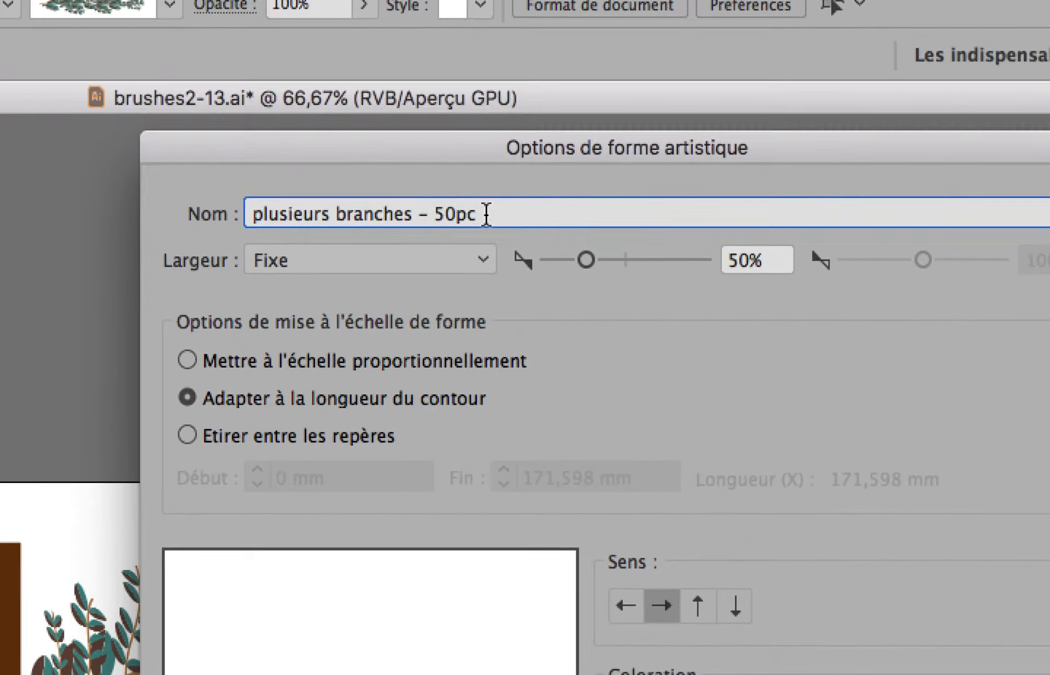
{"action": "left_click_drag", "start_coordinate": [596, 235], "coordinate": [575, 221]}
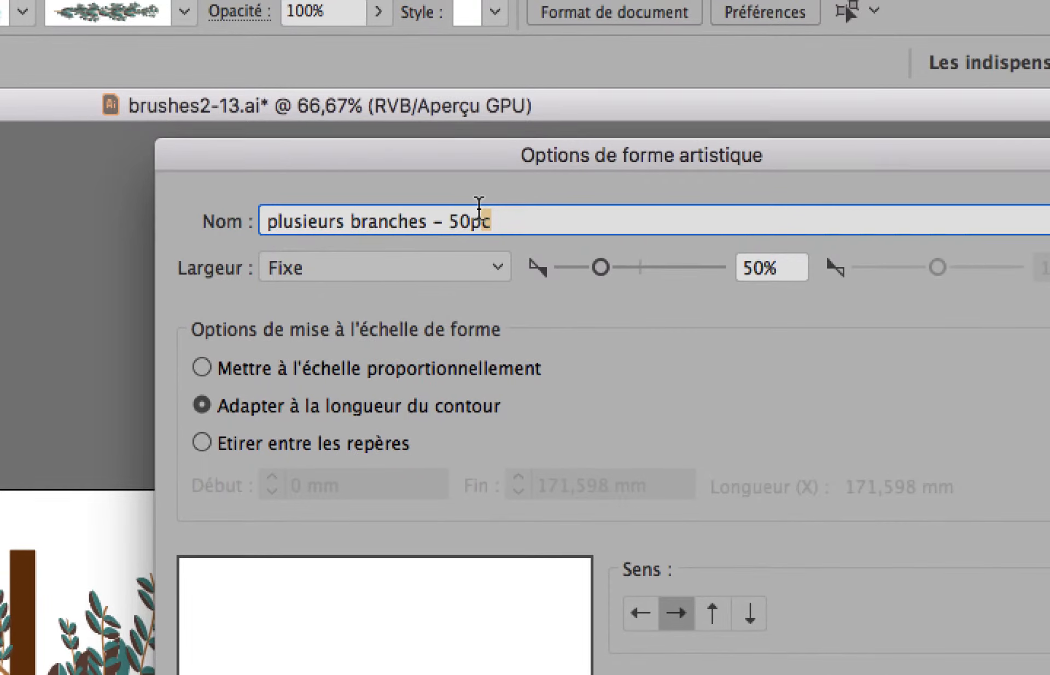
{"action": "left_click_drag", "start_coordinate": [480, 205], "coordinate": [384, 185]}
{"action": "key", "text": "super+c"}
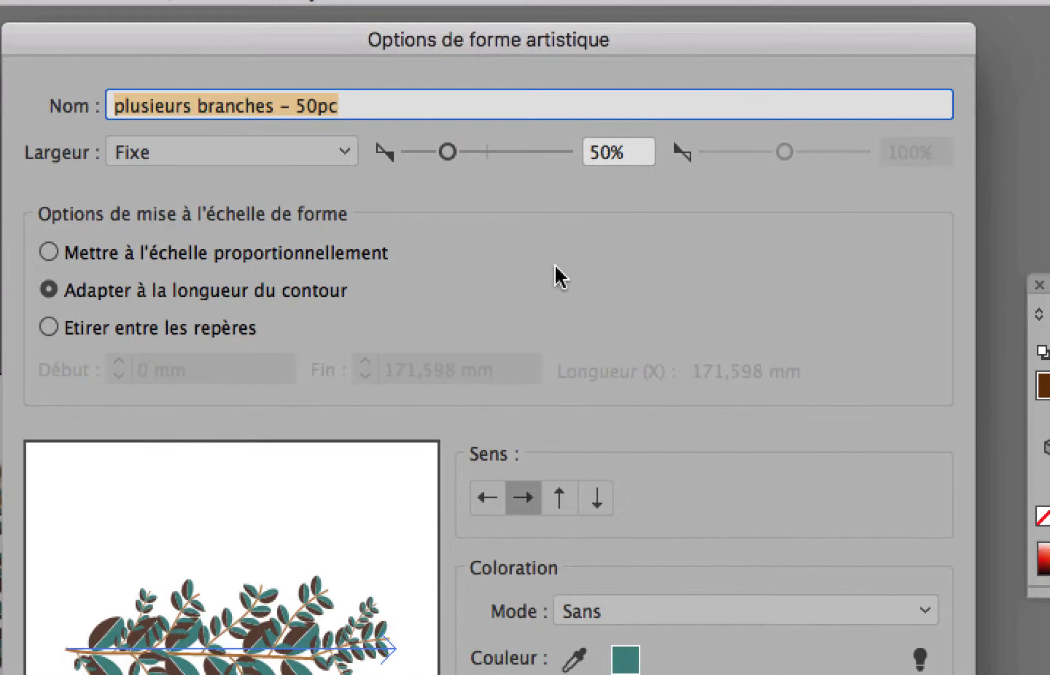
{"action": "key", "text": "Return"}
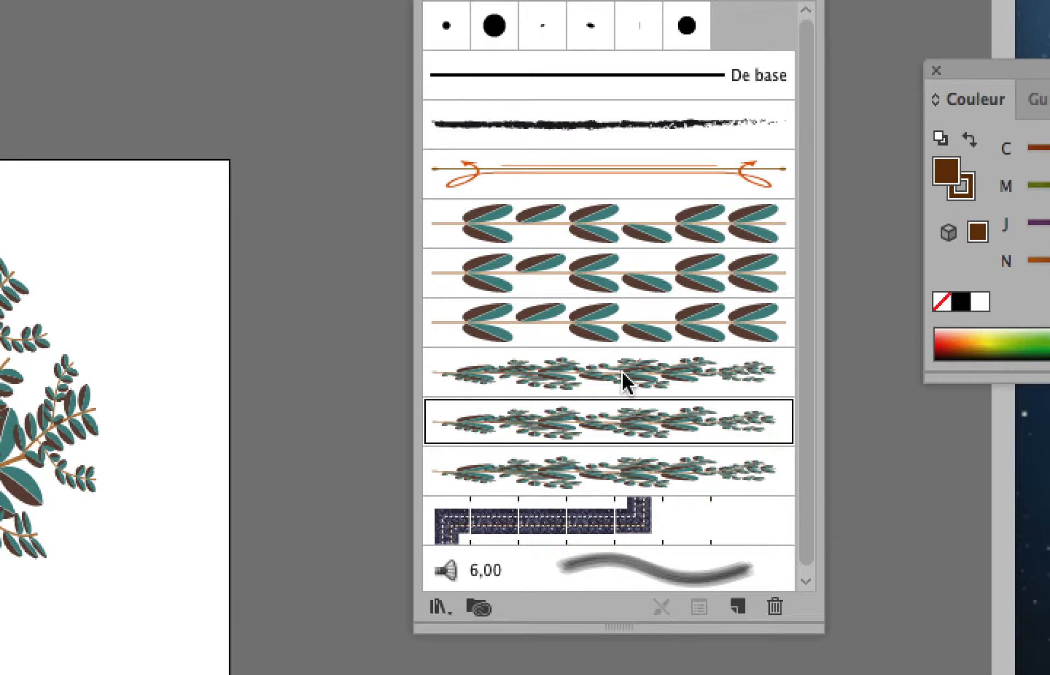
Rename the original leafy branch brush "plusieurs branches – 100pc", reusing the copied name.
{"action": "double_click", "coordinate": [623, 372]}
{"action": "key", "text": "super+v"}
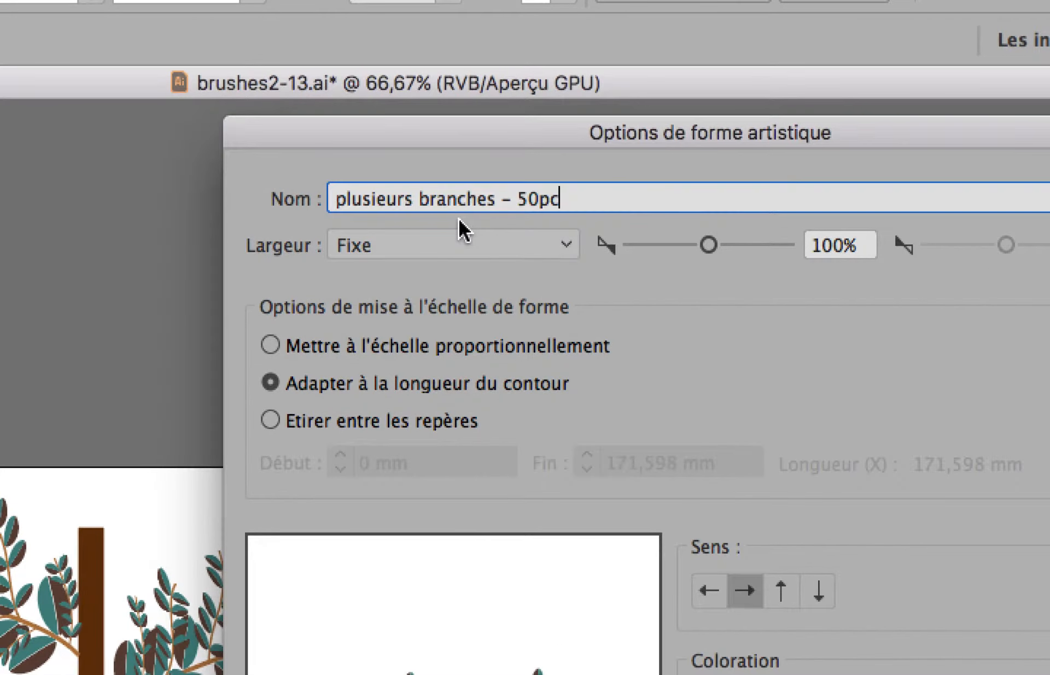
{"action": "left_click_drag", "start_coordinate": [517, 199], "coordinate": [539, 199]}
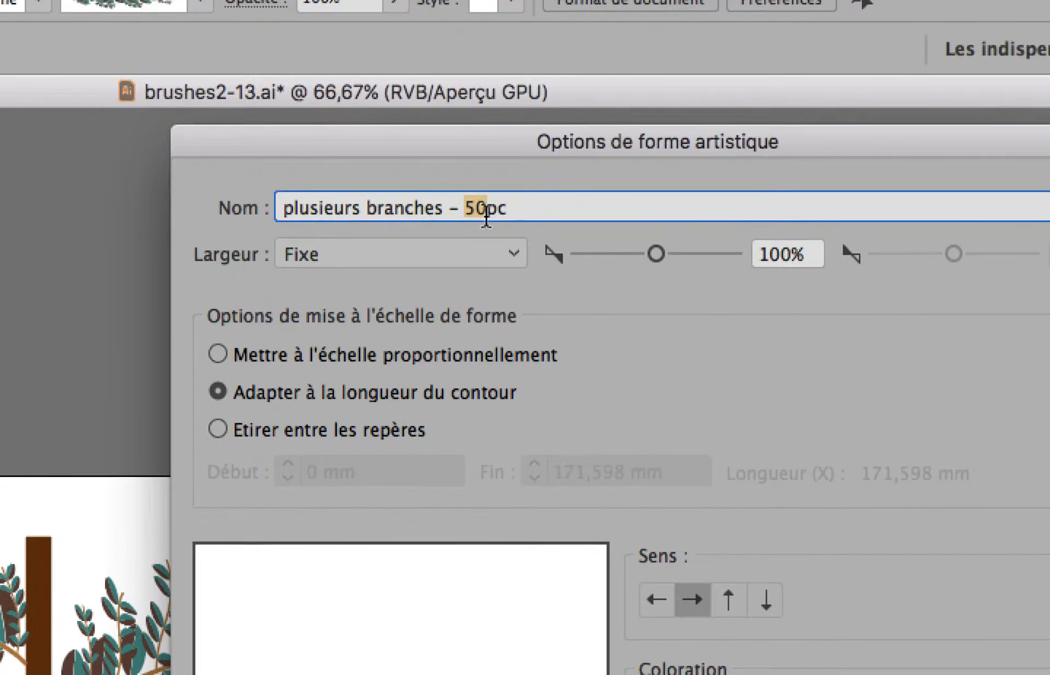
{"action": "type", "text": "100"}
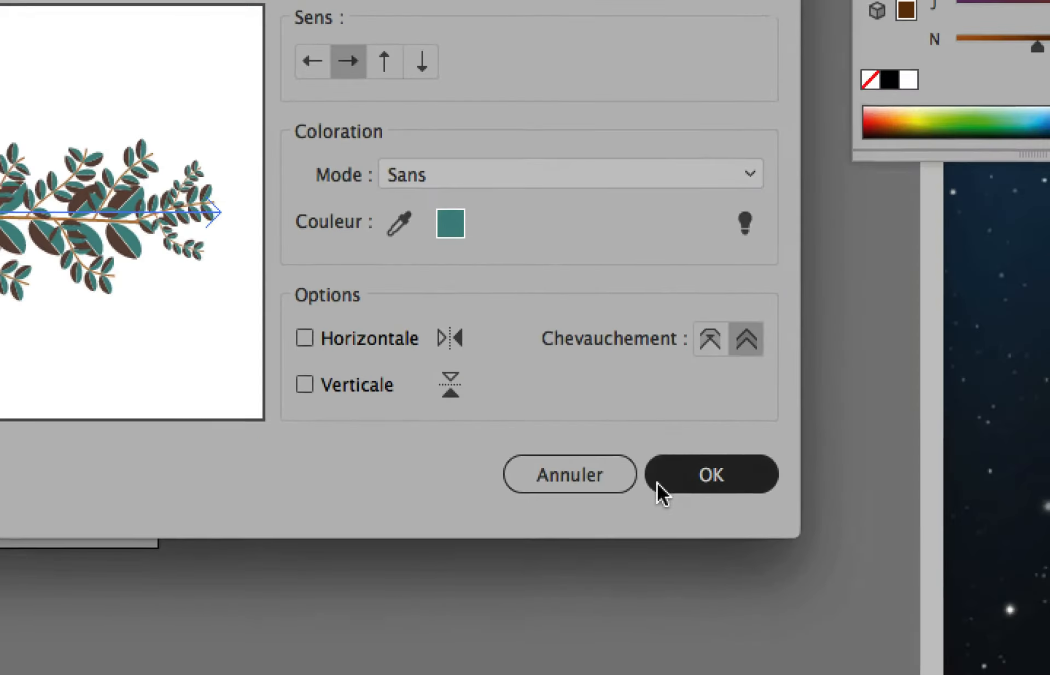
{"action": "left_click", "coordinate": [659, 481]}
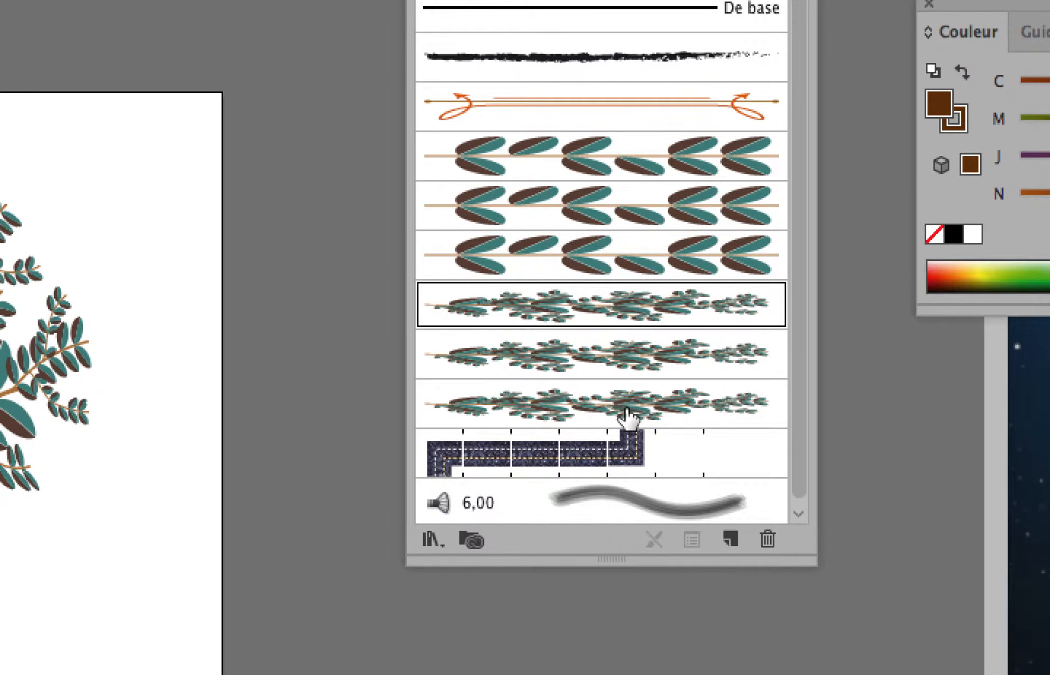
Set the second brush copy's fixed width to 25% and rename it "plusieurs branches – 25pc".
{"action": "double_click", "coordinate": [628, 418]}
{"action": "left_click", "coordinate": [582, 225]}
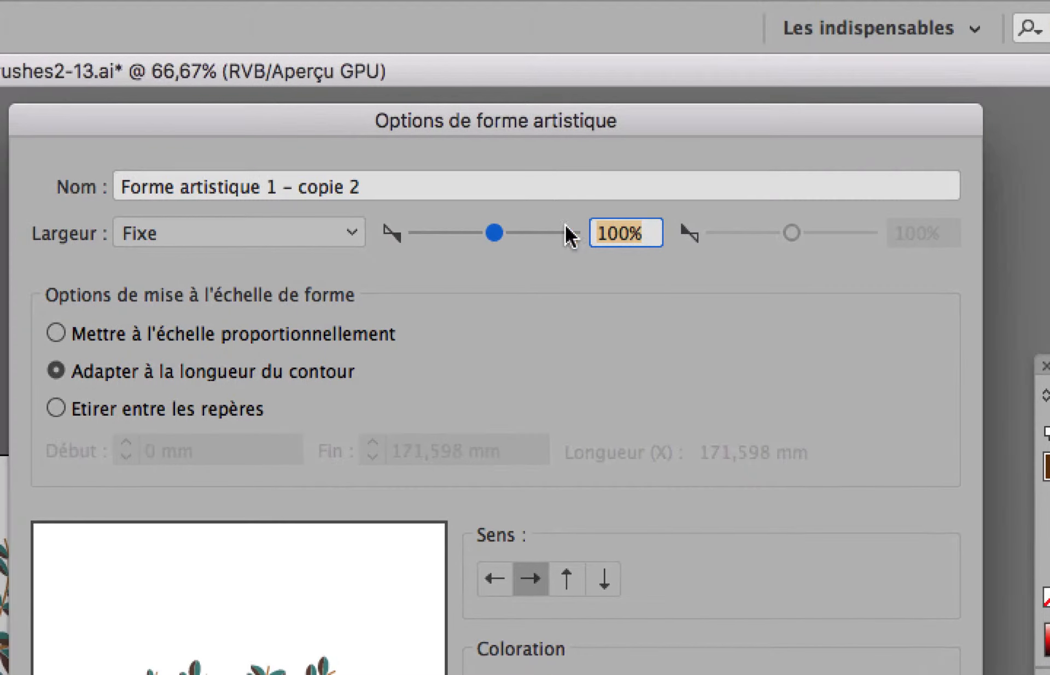
{"action": "type", "text": "25"}
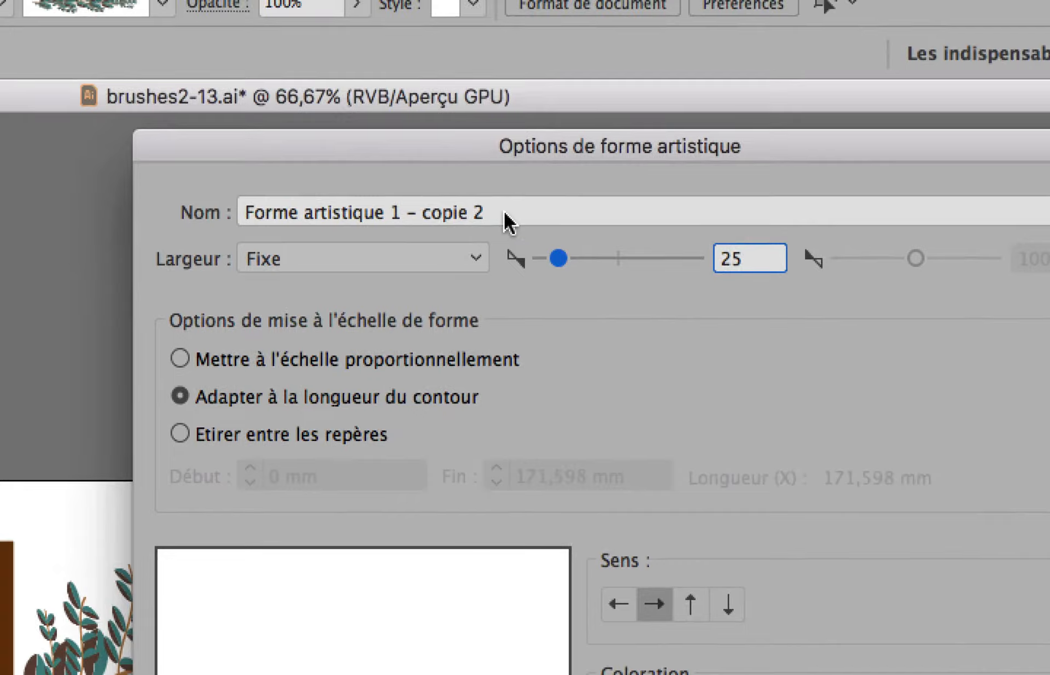
{"action": "triple_click", "coordinate": [380, 193]}
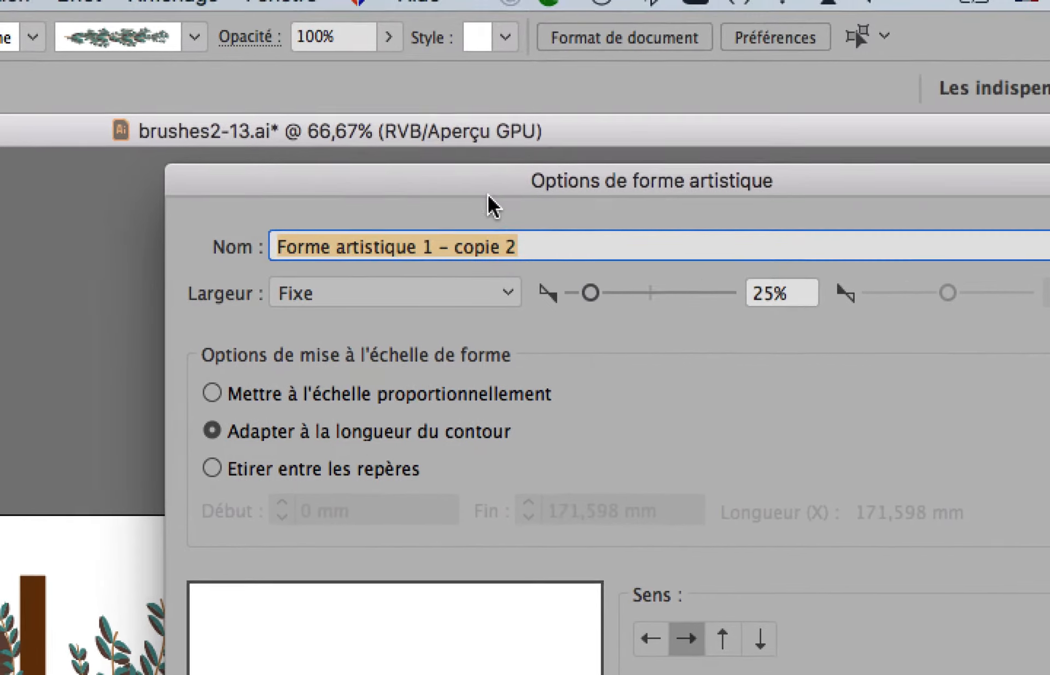
{"action": "type", "text": "plusieurs branches – 50pc"}
{"action": "left_click_drag", "start_coordinate": [469, 212], "coordinate": [491, 212]}
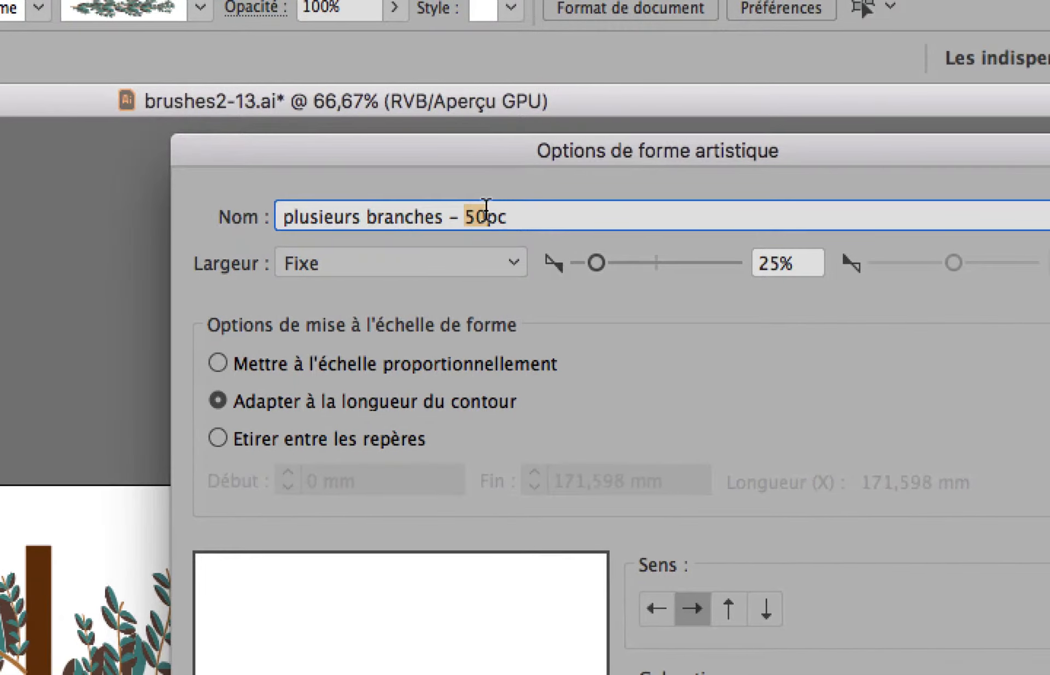
{"action": "type", "text": "25"}
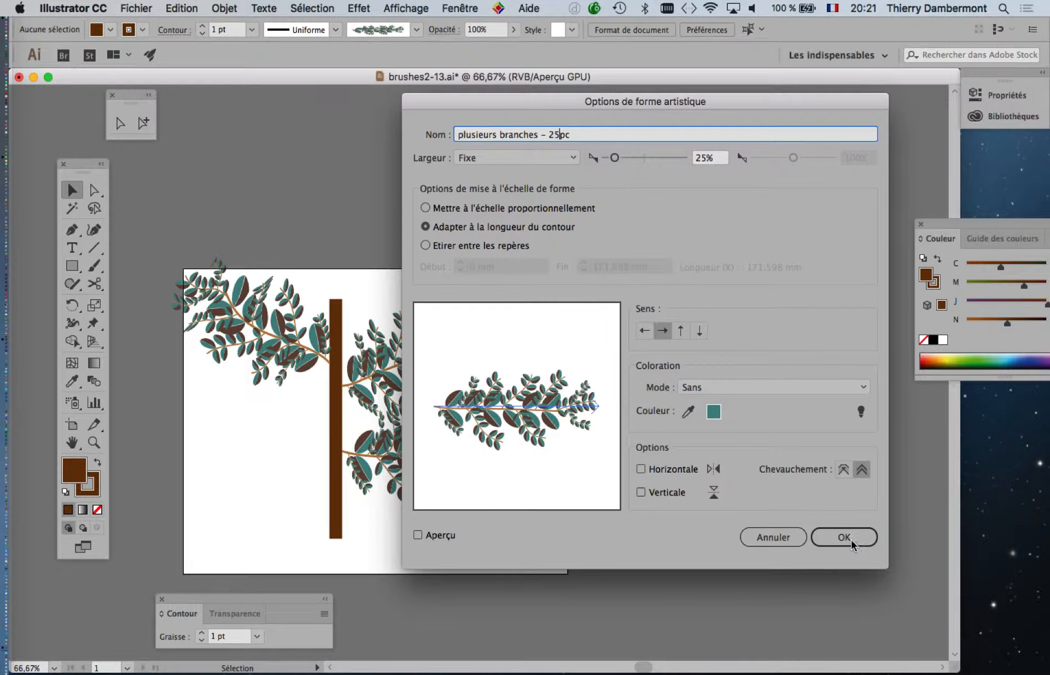
{"action": "left_click", "coordinate": [845, 539]}
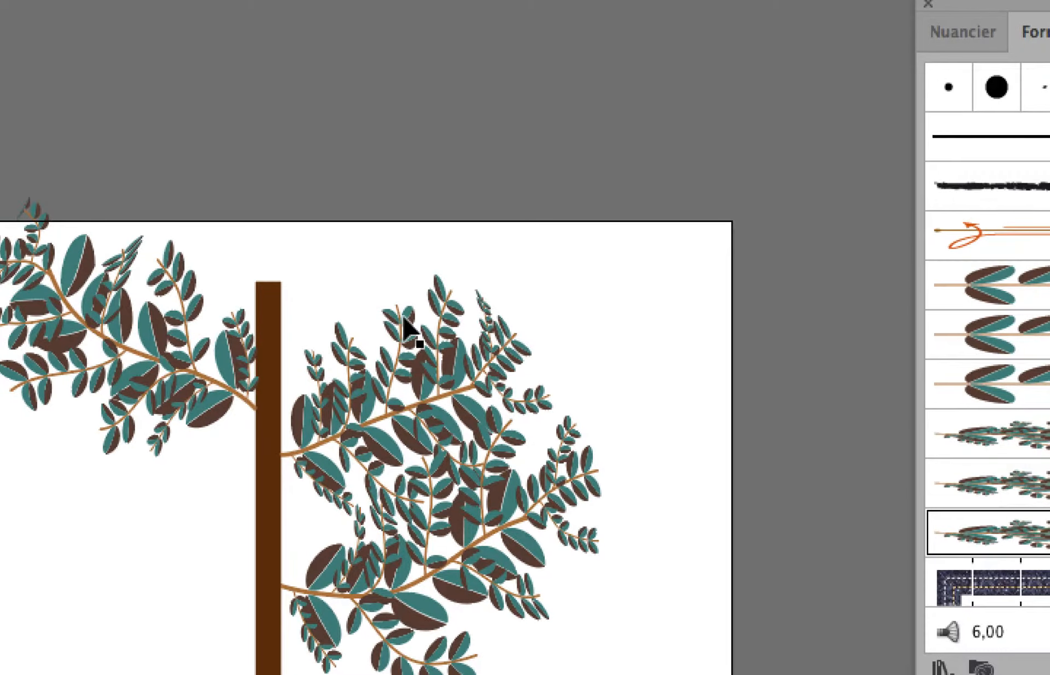
Delete all painted branches on both sides of the trunk, keeping only the trunk.
{"action": "left_click_drag", "start_coordinate": [377, 258], "coordinate": [626, 674]}
{"action": "key", "text": "Delete"}
{"action": "left_click_drag", "start_coordinate": [41, 203], "coordinate": [146, 401]}
{"action": "left_click_drag", "start_coordinate": [323, 357], "coordinate": [318, 356]}
{"action": "key", "text": "Delete"}
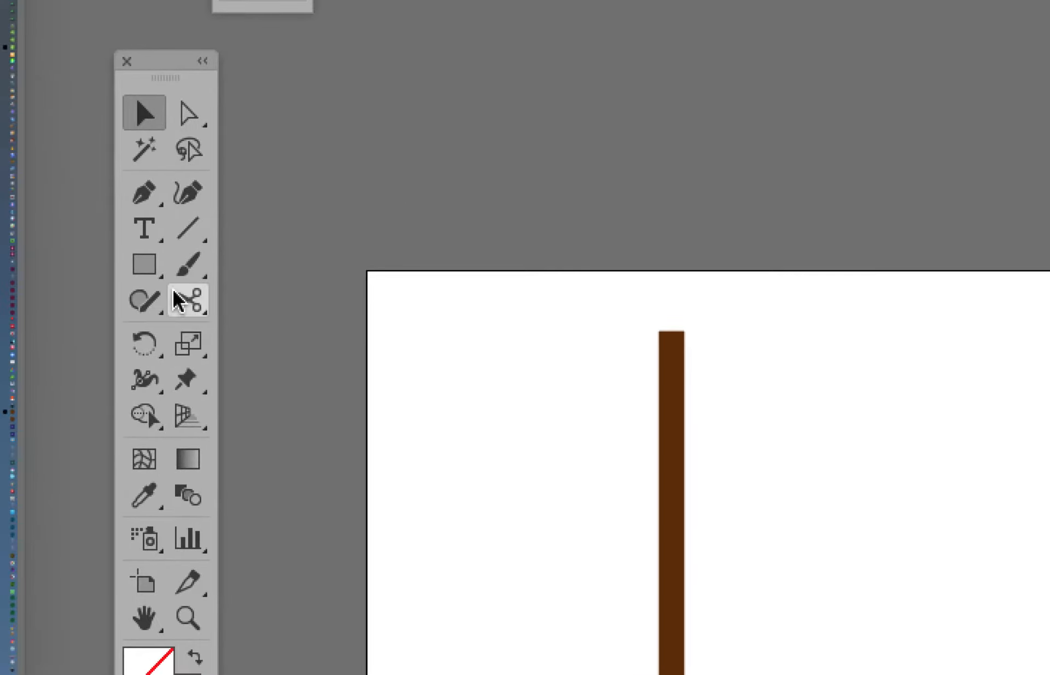
Paint one large branch rising outward from each side of the trunk's middle with the 100pc leafy brush.
{"action": "left_click", "coordinate": [182, 278]}
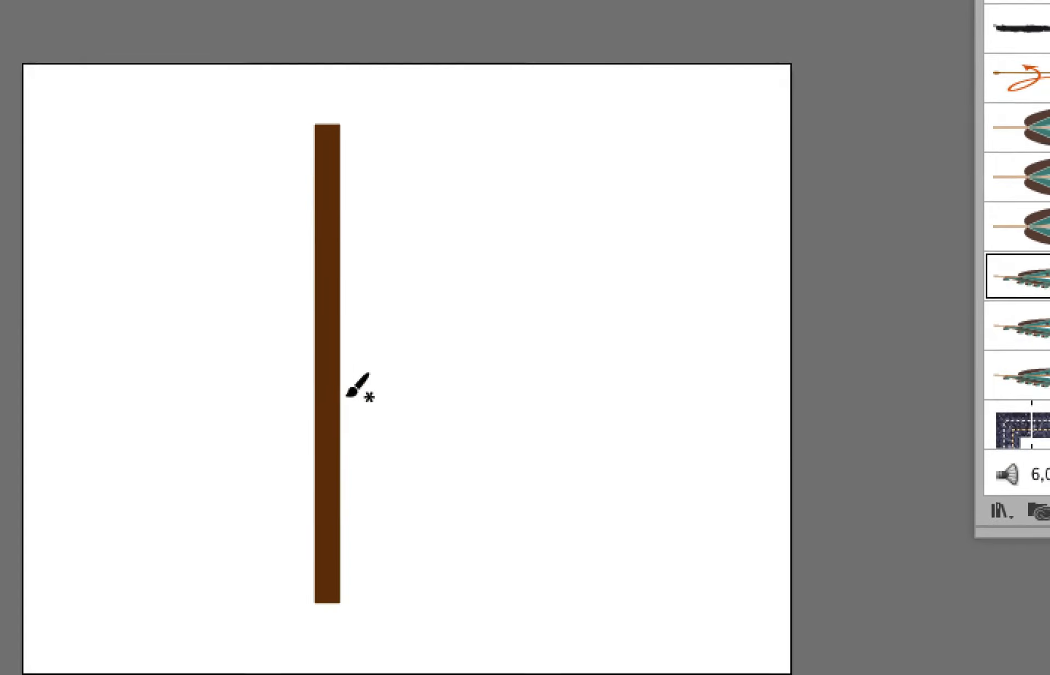
{"action": "left_click_drag", "start_coordinate": [342, 401], "coordinate": [631, 201]}
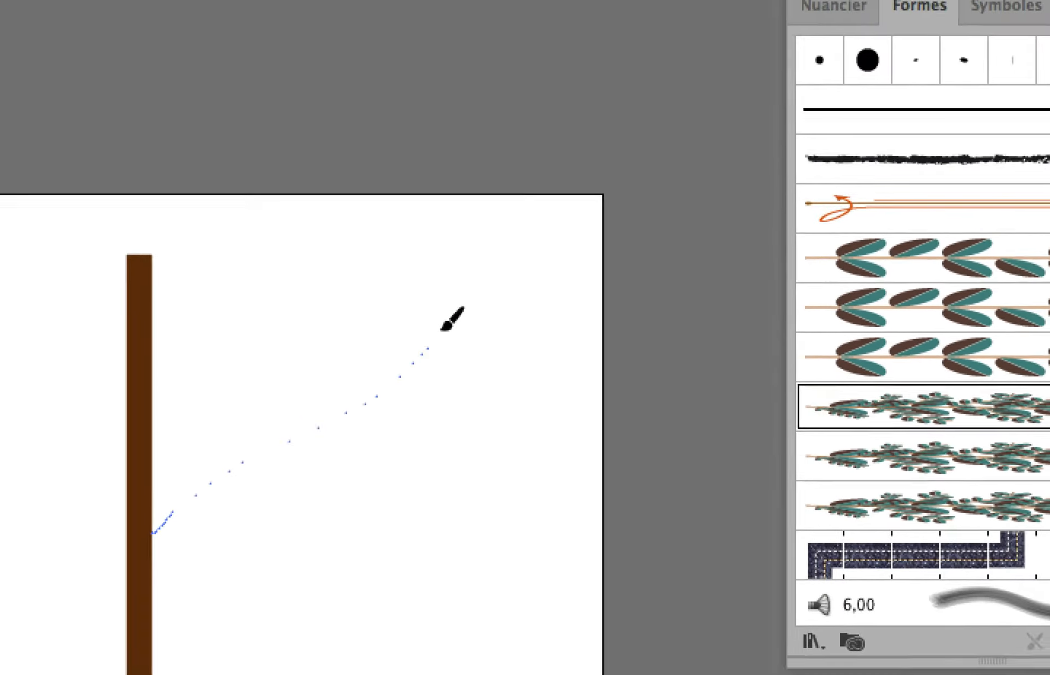
{"action": "left_click_drag", "start_coordinate": [442, 330], "coordinate": [444, 327]}
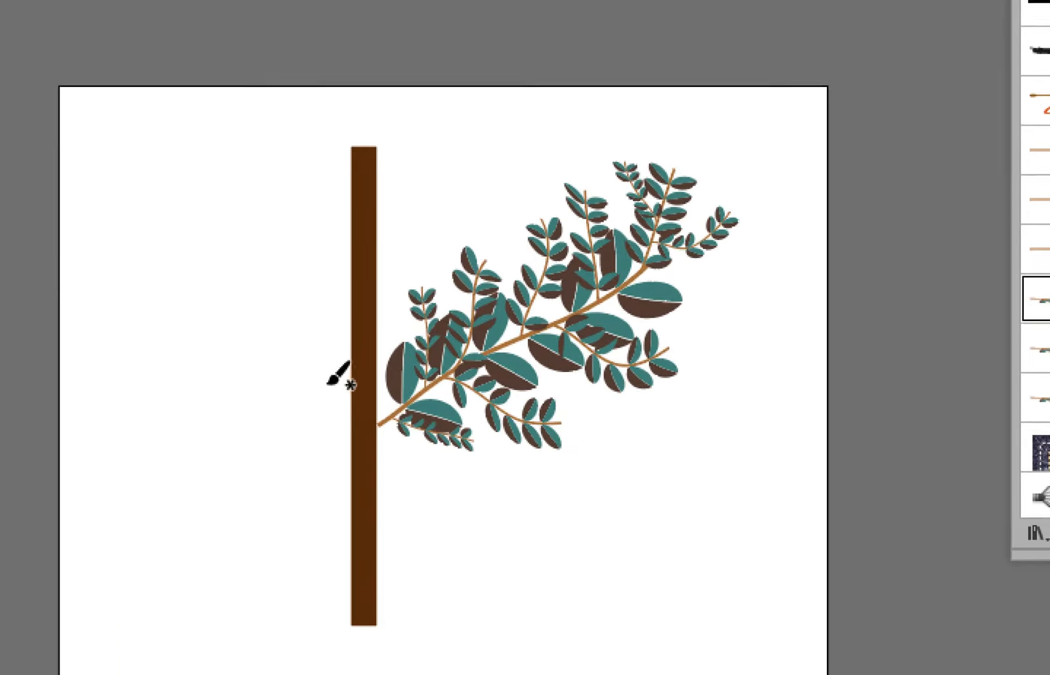
{"action": "mouse_move", "coordinate": [336, 389]}
{"action": "left_mouse_down"}
{"action": "mouse_move", "coordinate": [166, 273]}
{"action": "mouse_move", "coordinate": [85, 138]}
{"action": "left_mouse_up"}
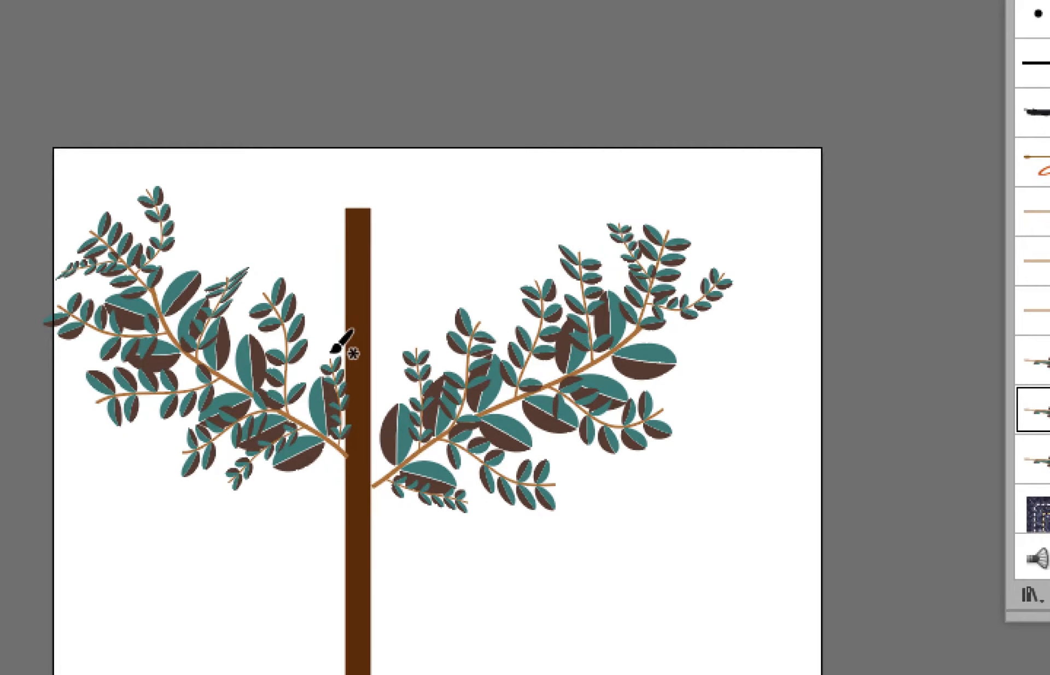
Paint one medium branch rising outward from each side of the upper trunk with the 50pc leafy brush.
{"action": "left_click_drag", "start_coordinate": [148, 329], "coordinate": [213, 253]}
{"action": "left_click_drag", "start_coordinate": [367, 332], "coordinate": [466, 279]}
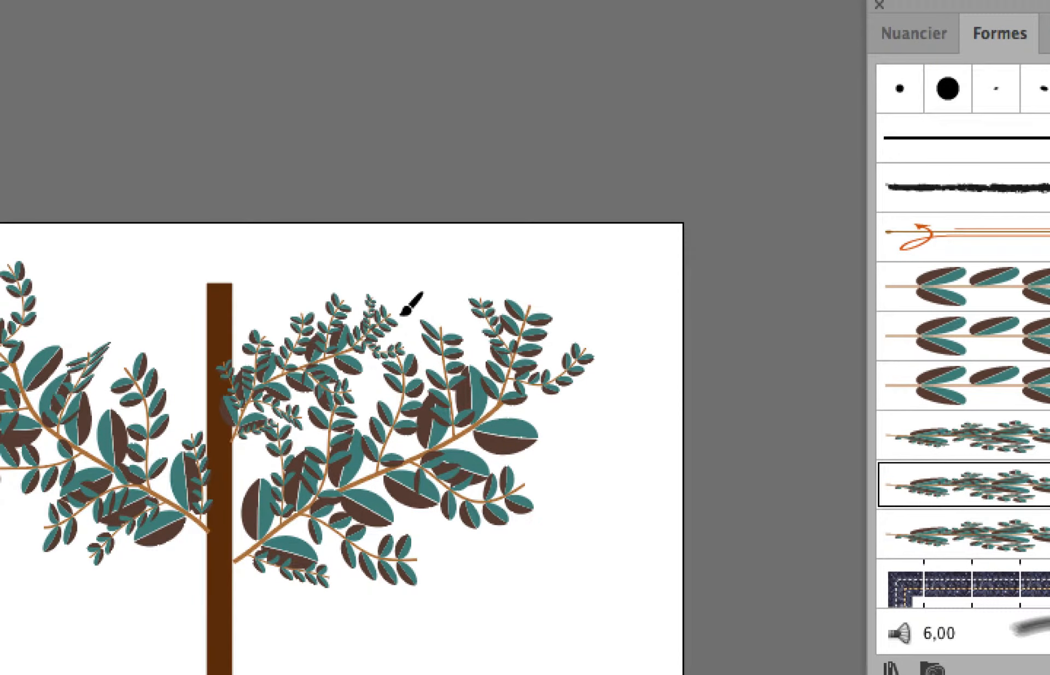
{"action": "left_click_drag", "start_coordinate": [280, 393], "coordinate": [221, 298]}
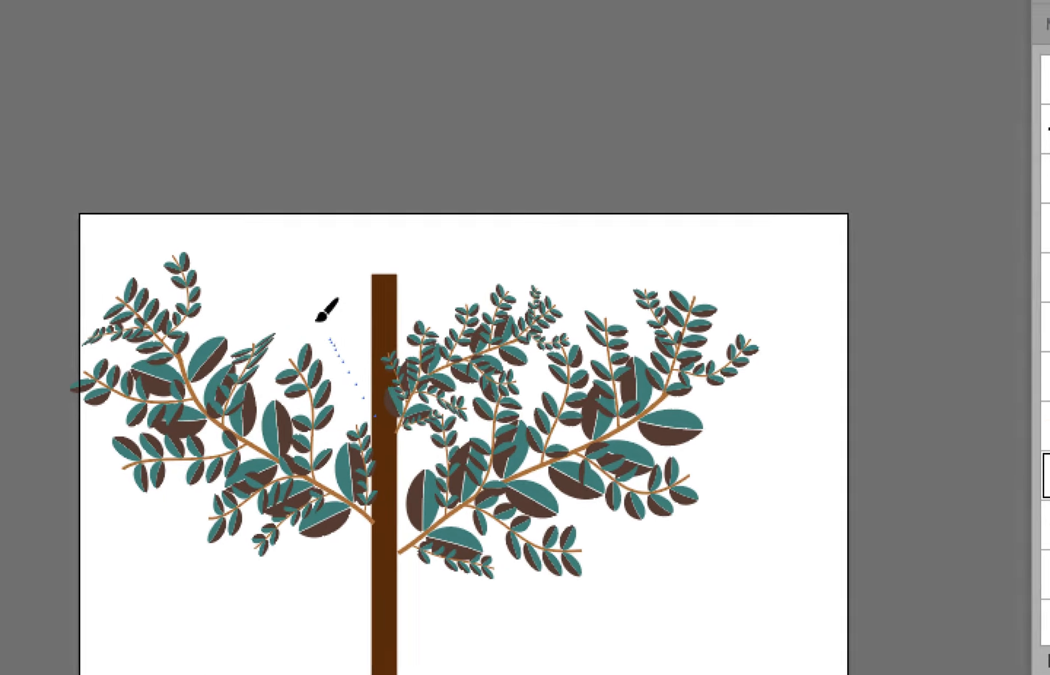
{"action": "left_click_drag", "start_coordinate": [317, 321], "coordinate": [240, 236]}
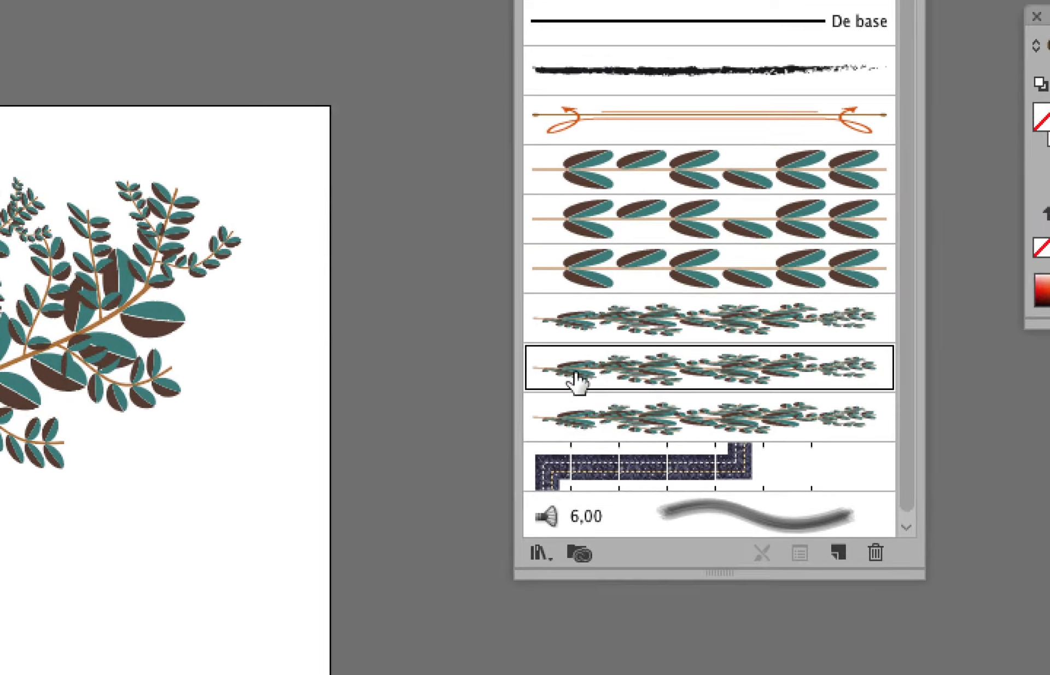
Paint one small branch on each side of the trunk's tip with the 25pc leafy brush, redoing the left one at a steeper angle.
{"action": "left_click", "coordinate": [607, 418]}
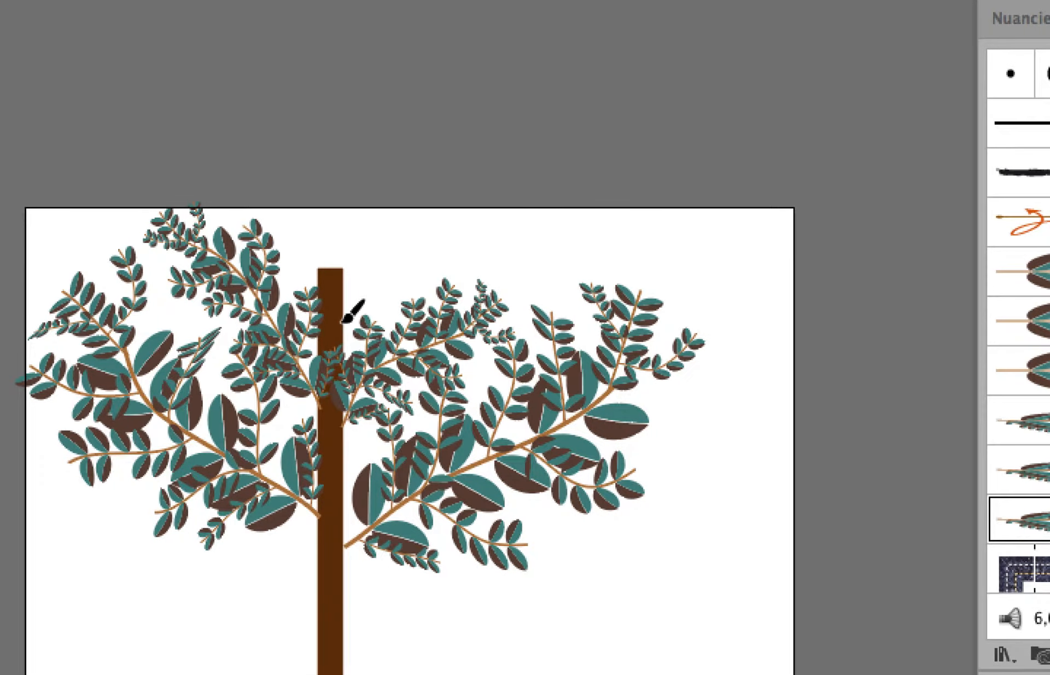
{"action": "mouse_move", "coordinate": [350, 307]}
{"action": "left_mouse_down"}
{"action": "mouse_move", "coordinate": [418, 213]}
{"action": "mouse_move", "coordinate": [447, 192]}
{"action": "left_mouse_up"}
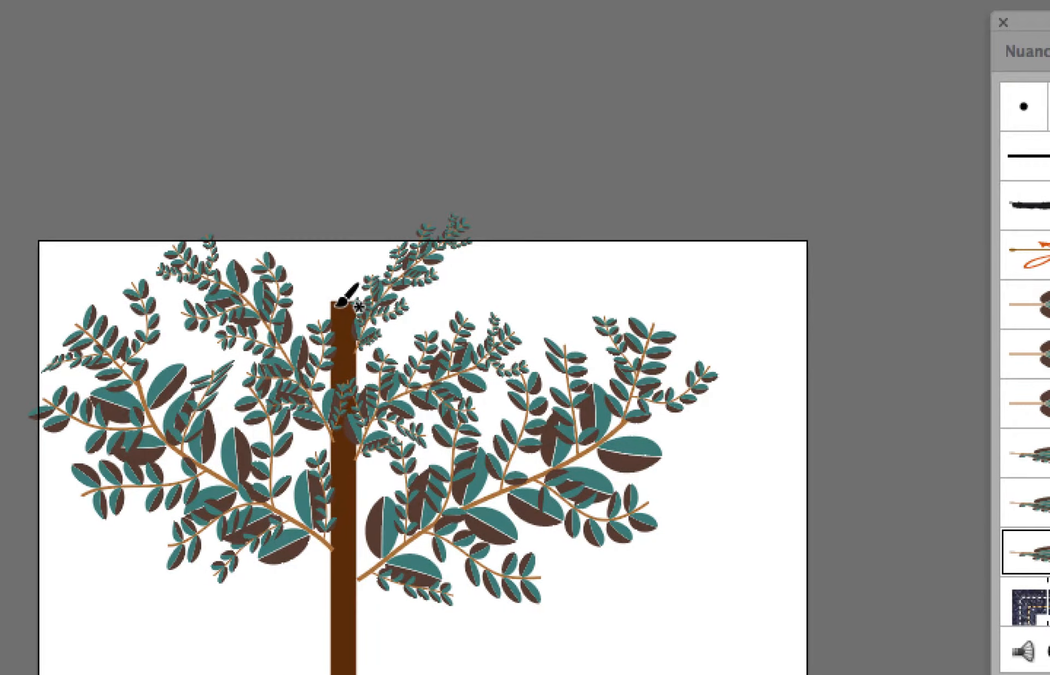
{"action": "mouse_move", "coordinate": [309, 320]}
{"action": "left_mouse_down"}
{"action": "mouse_move", "coordinate": [267, 235]}
{"action": "mouse_move", "coordinate": [195, 182]}
{"action": "left_mouse_up"}
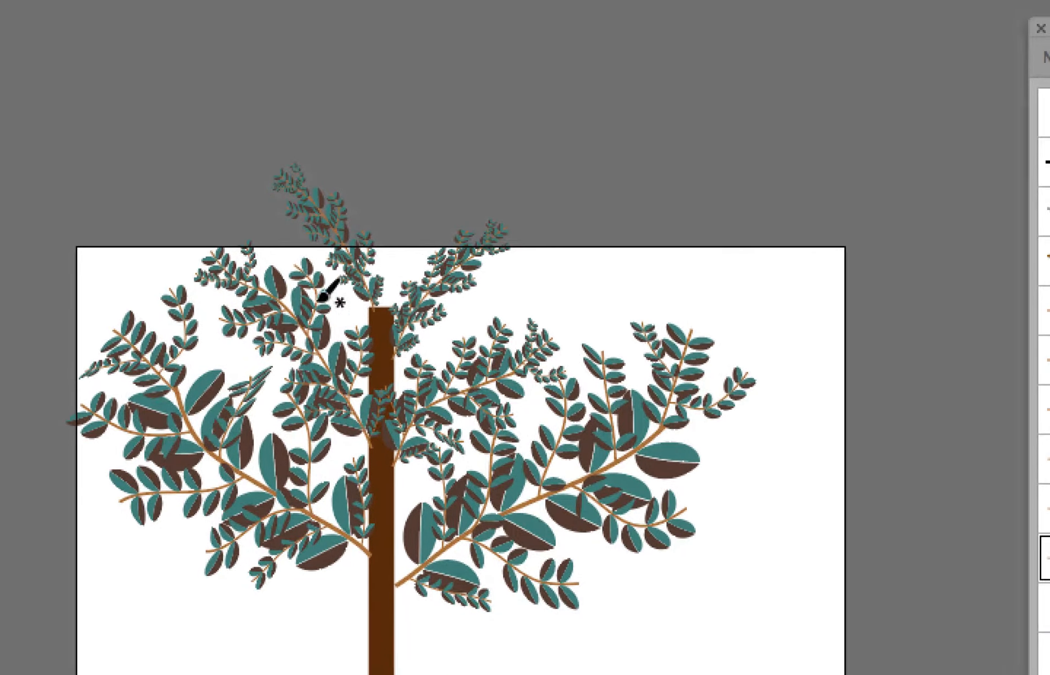
{"action": "key", "text": "ctrl+z"}
{"action": "left_click_drag", "start_coordinate": [340, 302], "coordinate": [327, 252]}
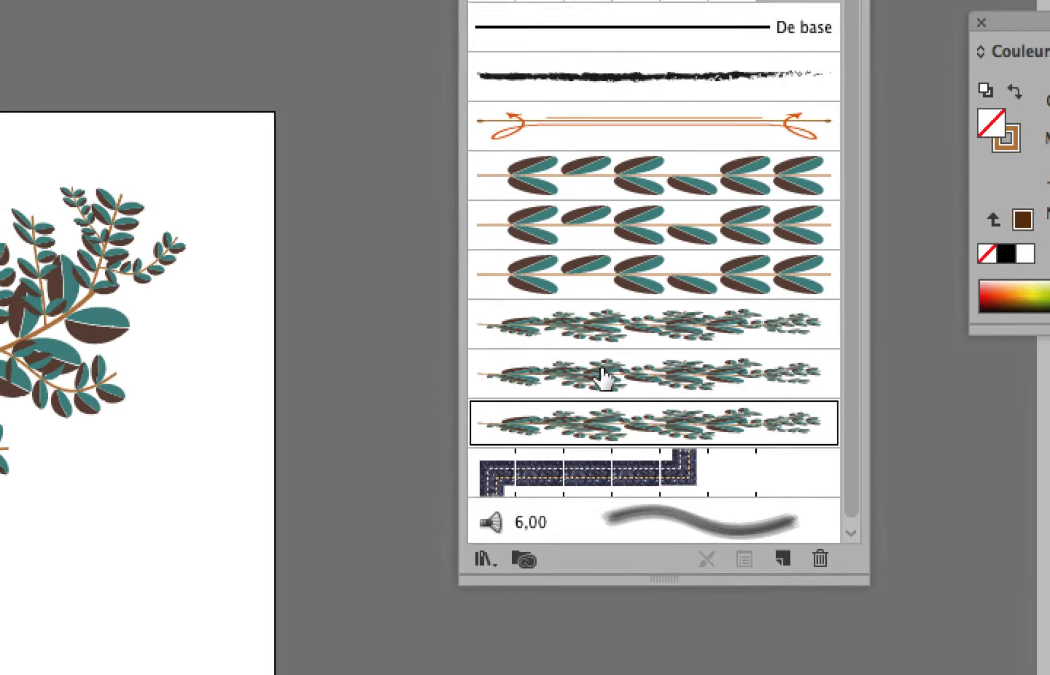
Paint one more large branch on each side of the trunk, below the existing ones, with the 100pc leafy brush.
{"action": "left_click", "coordinate": [1026, 353]}
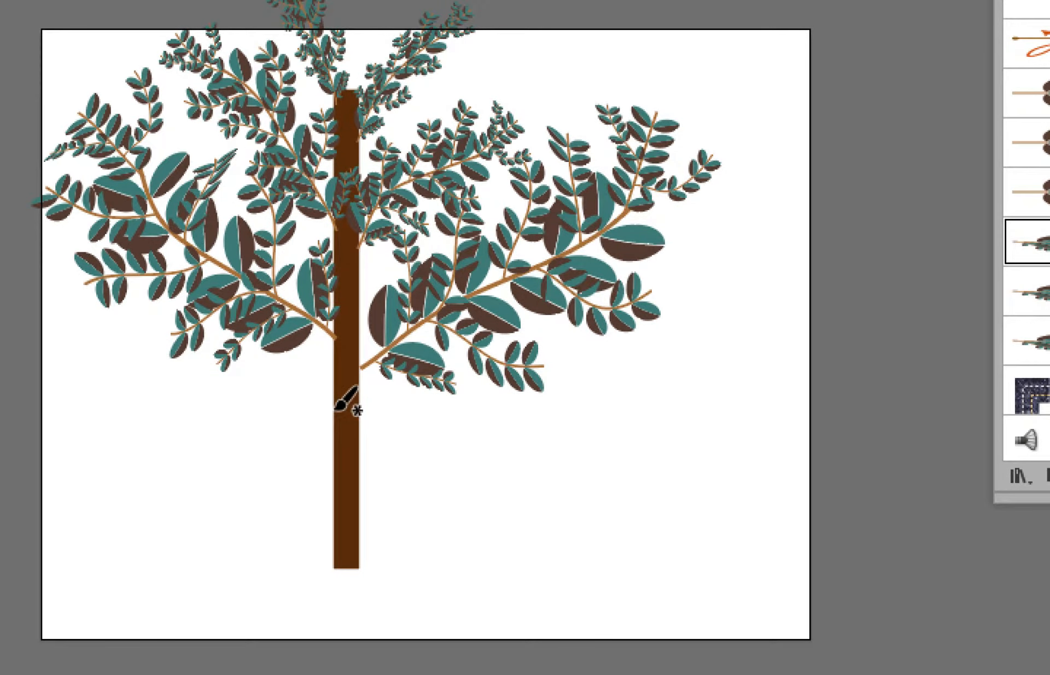
{"action": "mouse_move", "coordinate": [313, 400]}
{"action": "left_mouse_down"}
{"action": "mouse_move", "coordinate": [152, 345]}
{"action": "mouse_move", "coordinate": [0, 154]}
{"action": "left_mouse_up"}
{"action": "left_click_drag", "start_coordinate": [207, 326], "coordinate": [213, 329]}
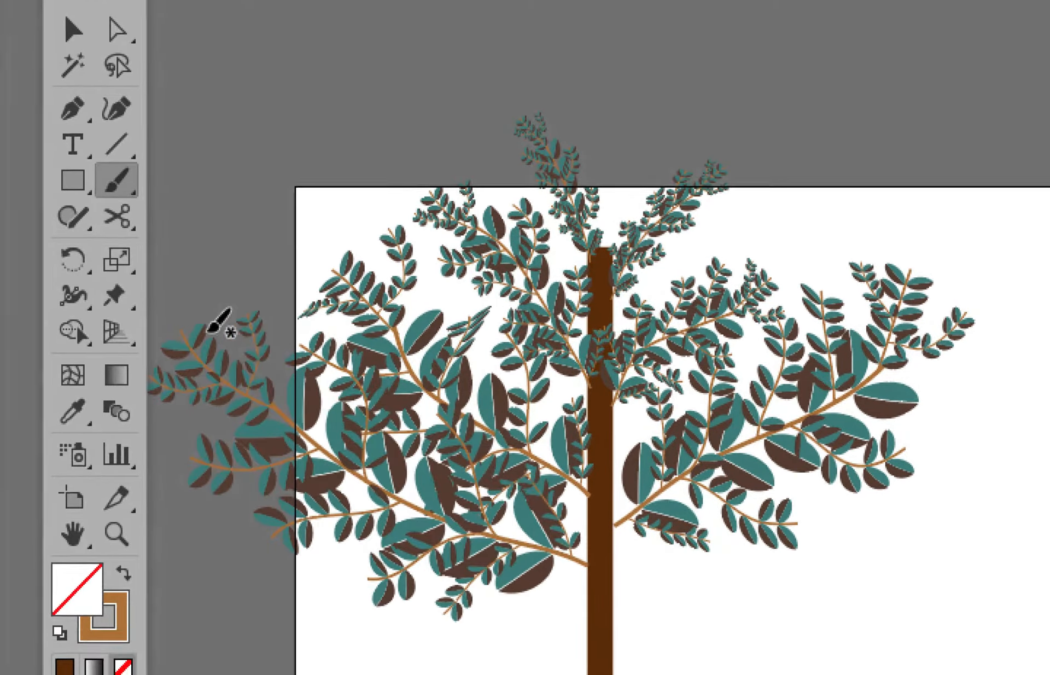
{"action": "left_click_drag", "start_coordinate": [618, 584], "coordinate": [680, 568]}
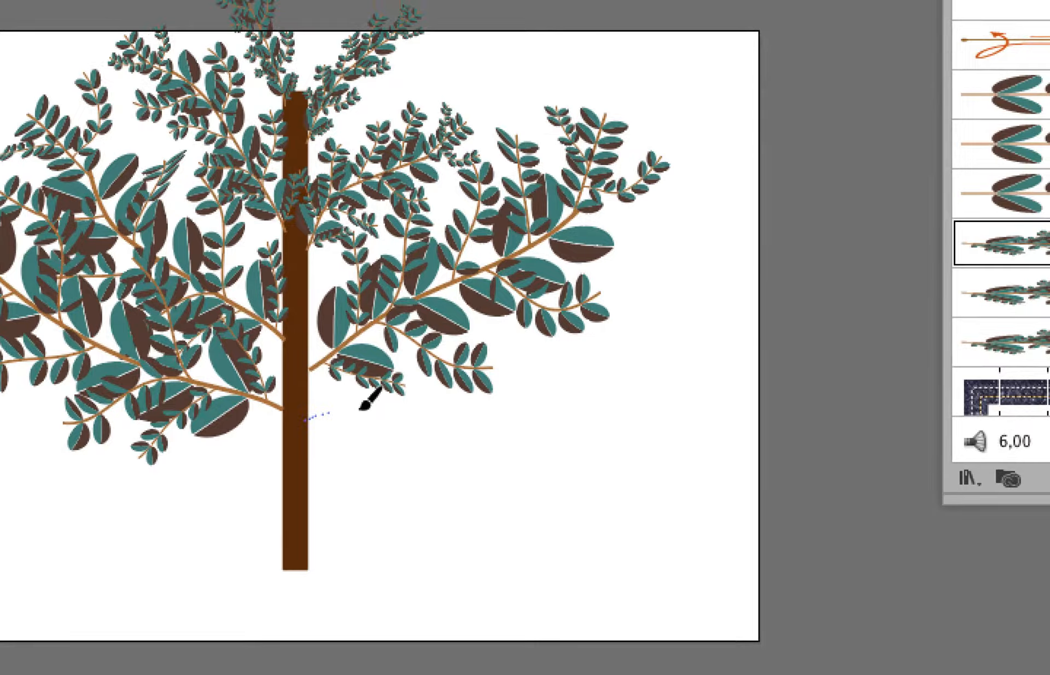
{"action": "left_click_drag", "start_coordinate": [361, 408], "coordinate": [706, 241]}
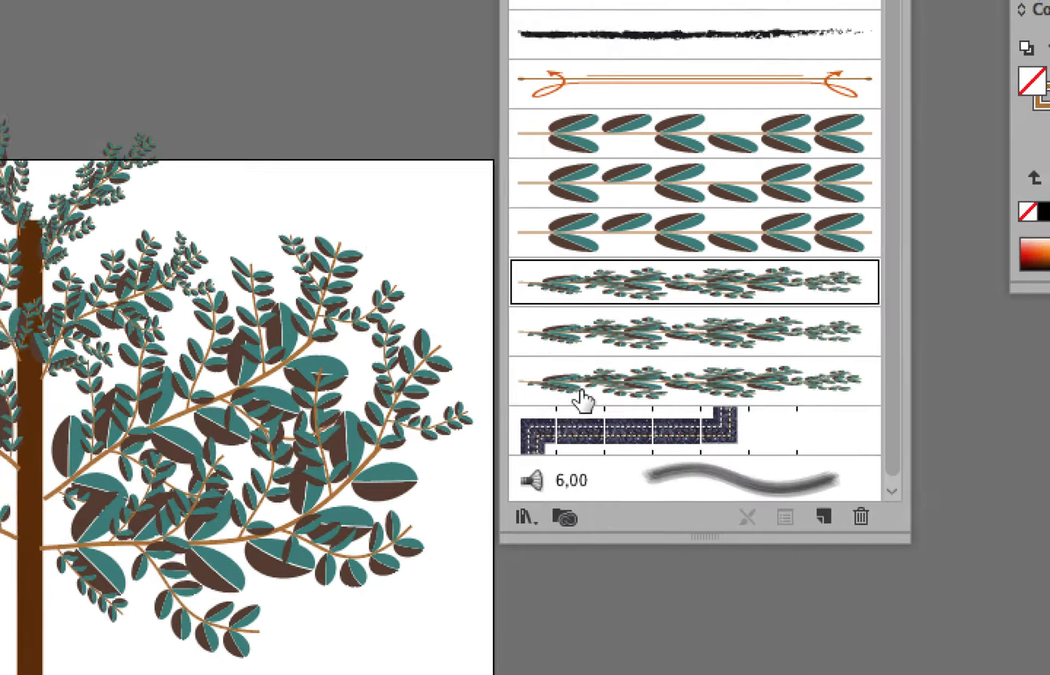
Try to paint an extra branch on the right side of the upper trunk with the 50pc leafy brush.
{"action": "left_click", "coordinate": [1048, 402]}
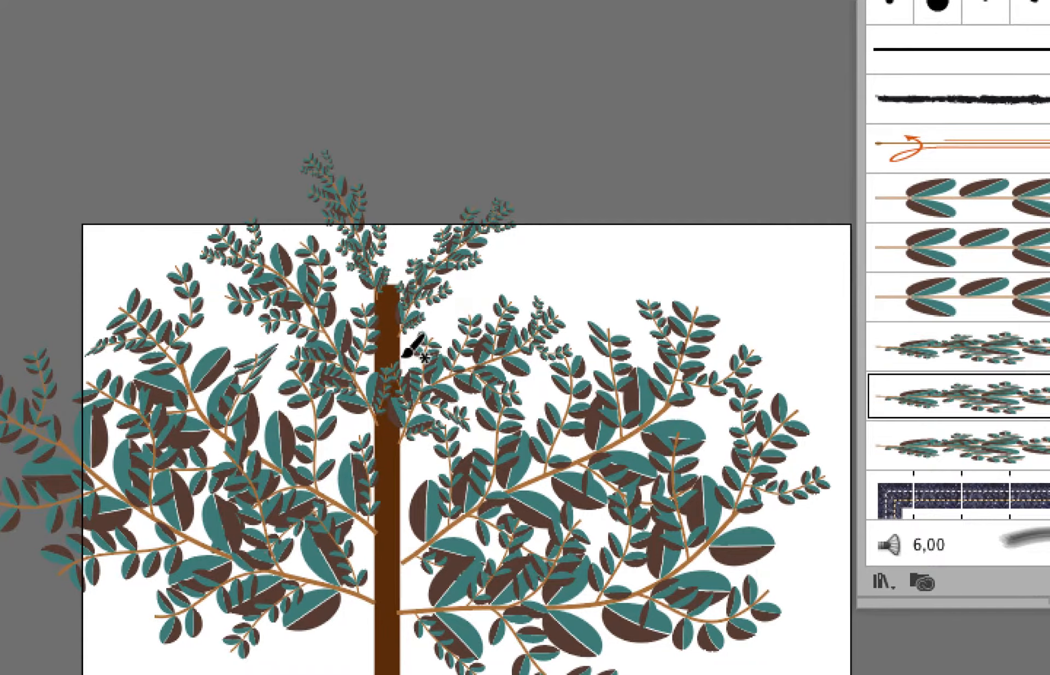
{"action": "left_click_drag", "start_coordinate": [403, 356], "coordinate": [581, 229]}
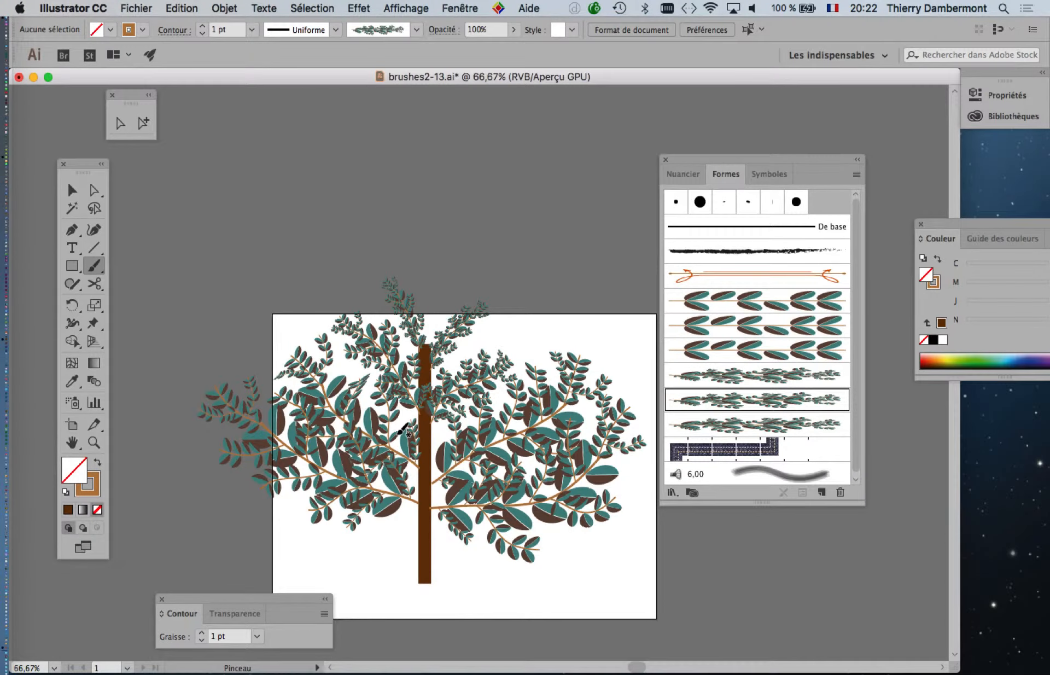
Enlarge the artboard to about 410 × 268 mm so that it encloses the whole tree with a margin around it.
{"action": "left_click_drag", "start_coordinate": [718, 163], "coordinate": [852, 143]}
{"action": "scroll", "coordinate": [513, 288], "scroll_direction": "down", "scroll_amount": 5}
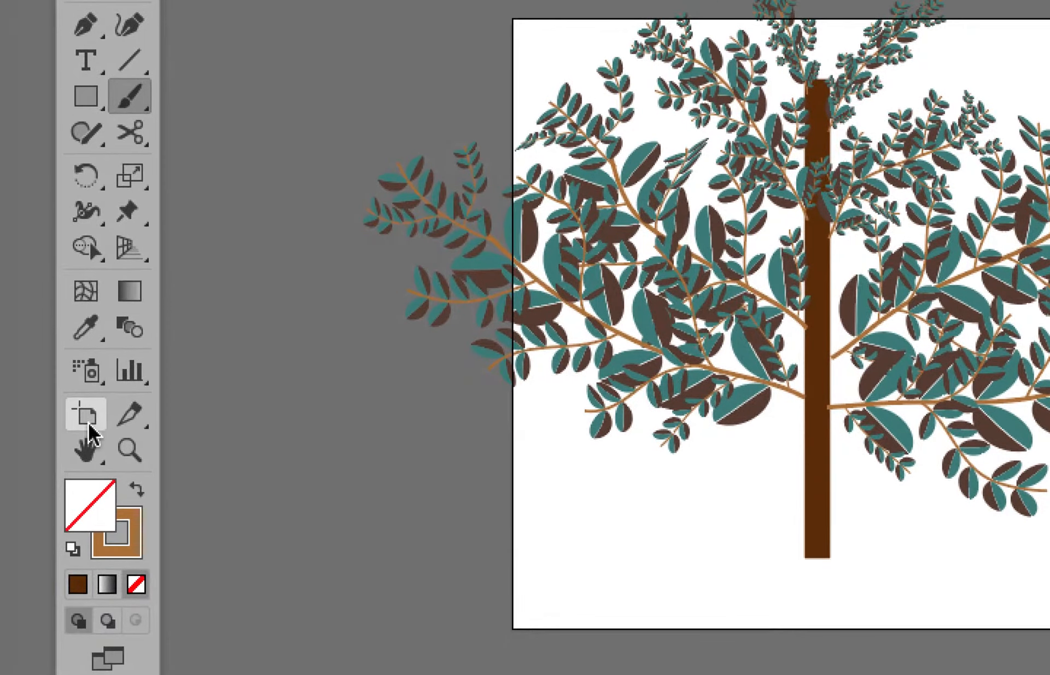
{"action": "left_click", "coordinate": [25, 442]}
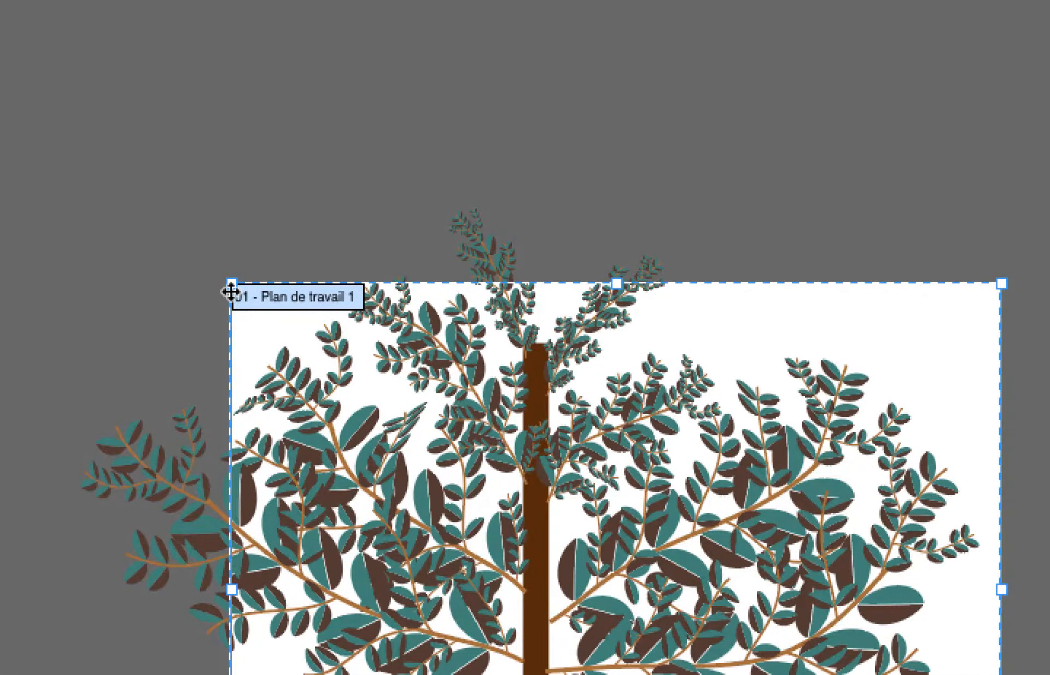
{"action": "left_click_drag", "start_coordinate": [232, 284], "coordinate": [152, 247]}
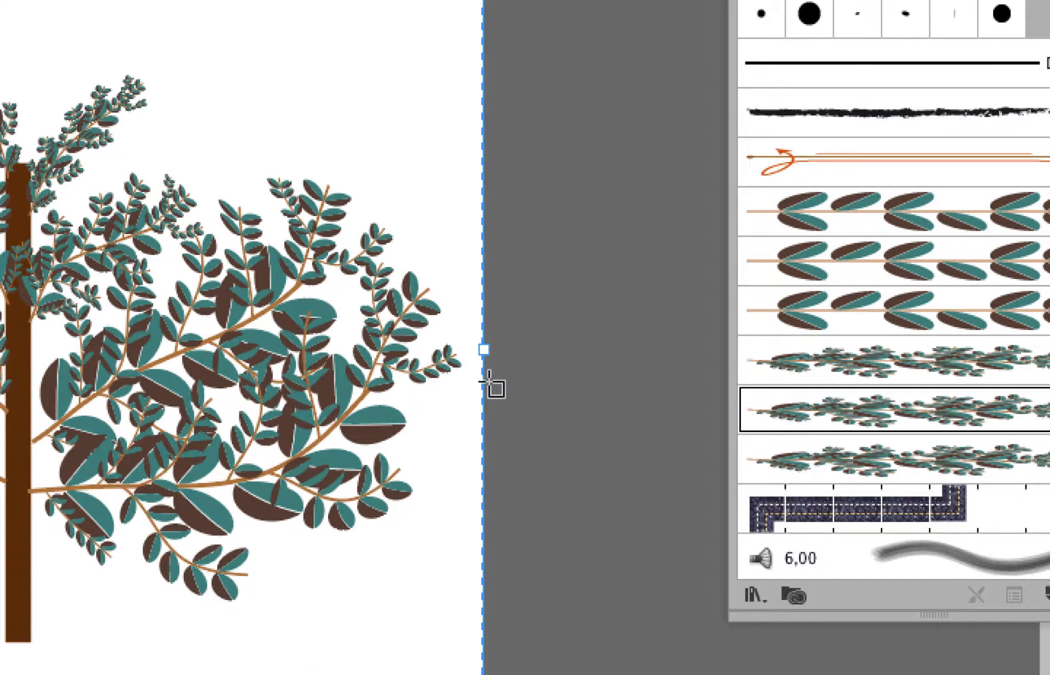
{"action": "left_click_drag", "start_coordinate": [481, 373], "coordinate": [527, 372]}
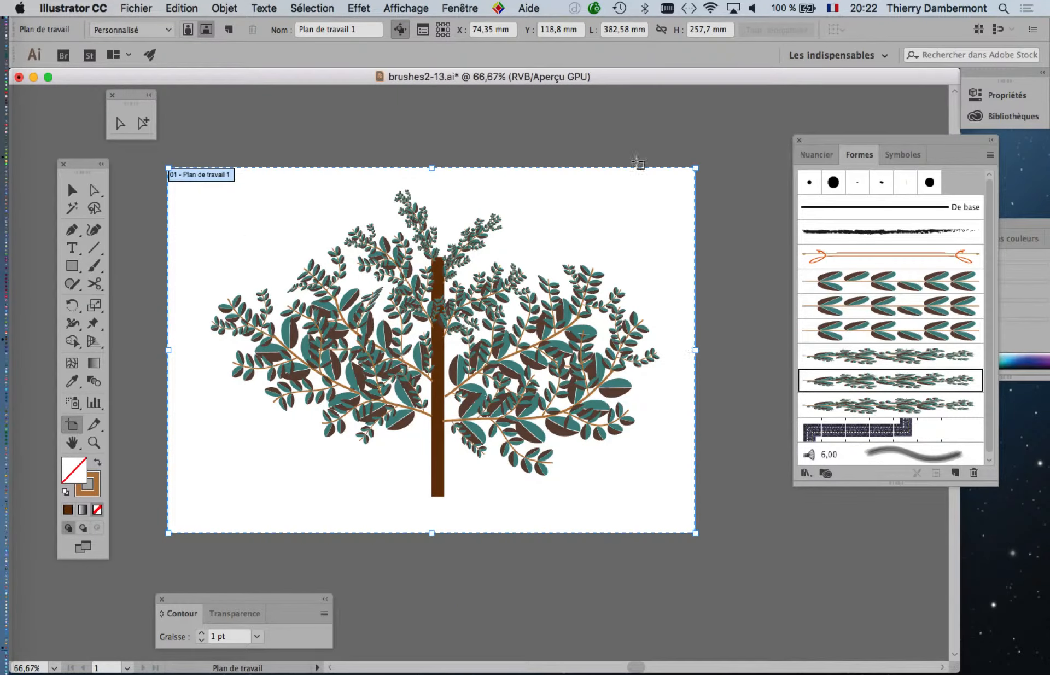
{"action": "left_click_drag", "start_coordinate": [696, 168], "coordinate": [733, 153]}
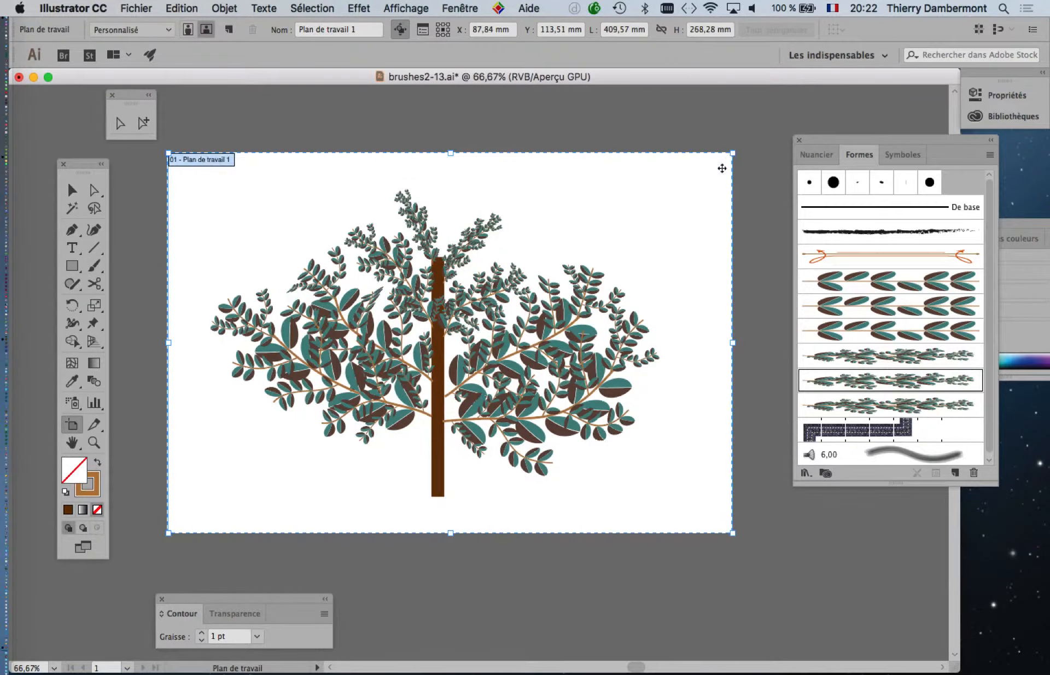